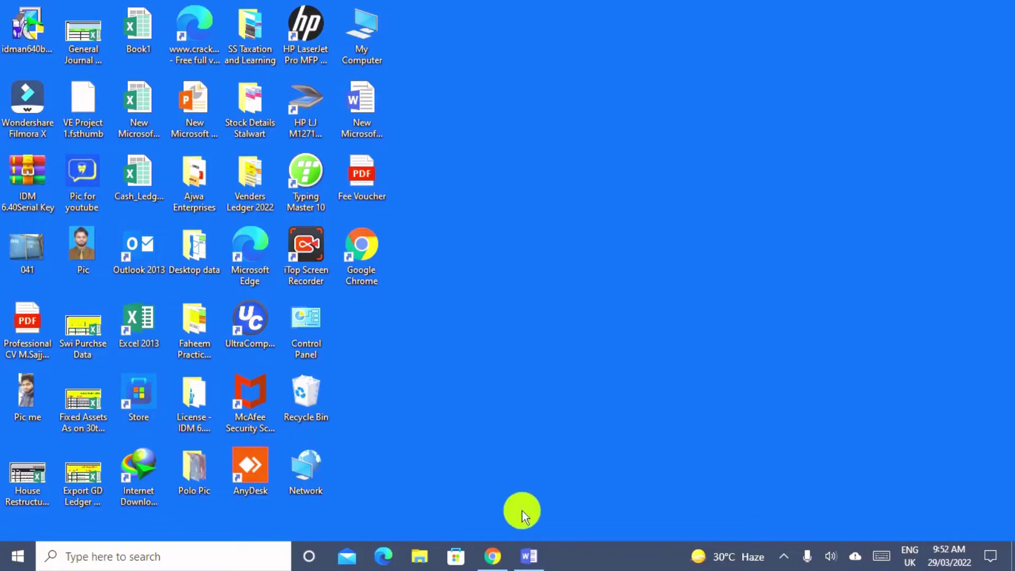
Review the Weboc description in the Word document and the One Customs page open in Chrome
click(494, 555)
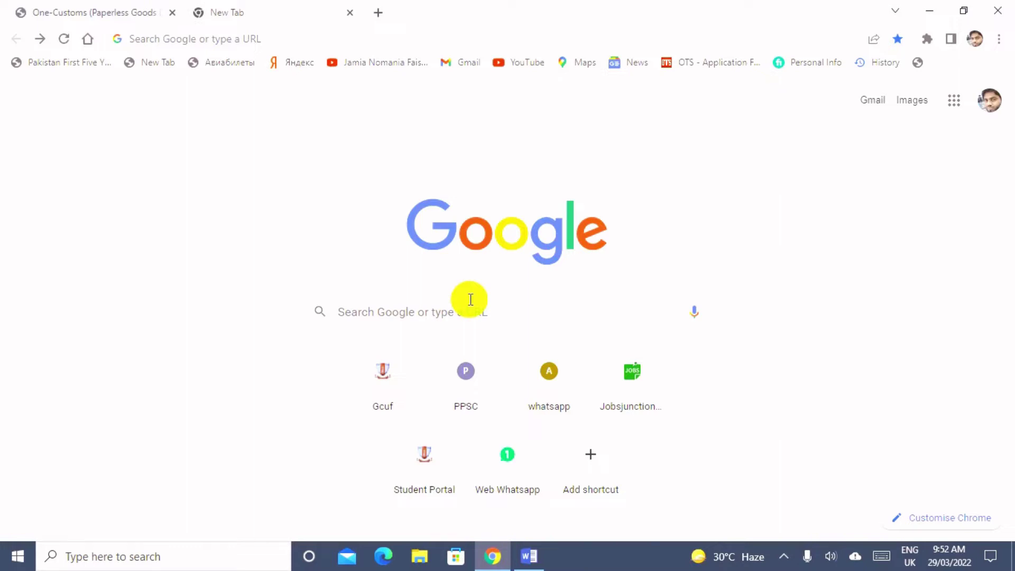
click(527, 556)
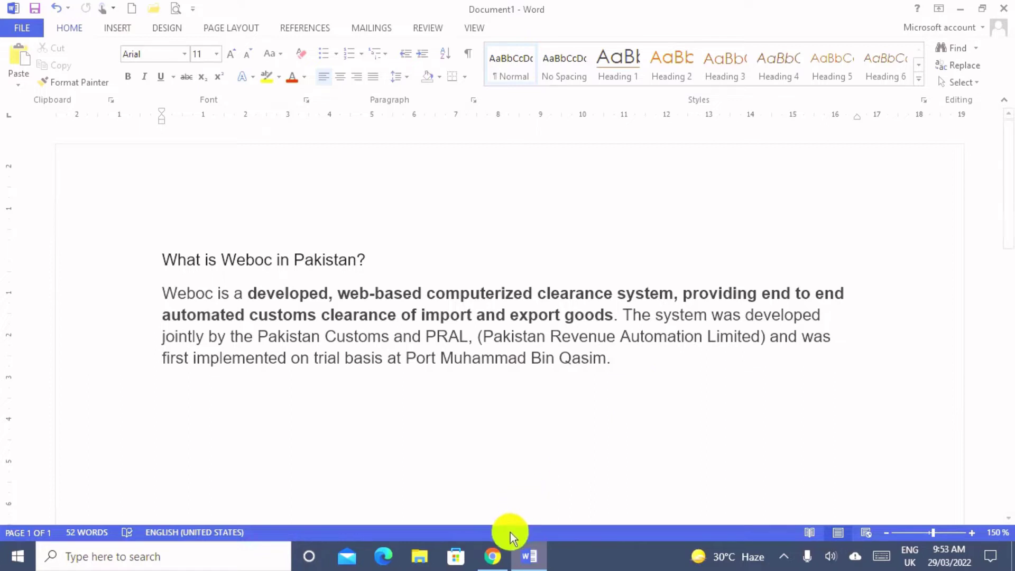
click(494, 555)
click(60, 6)
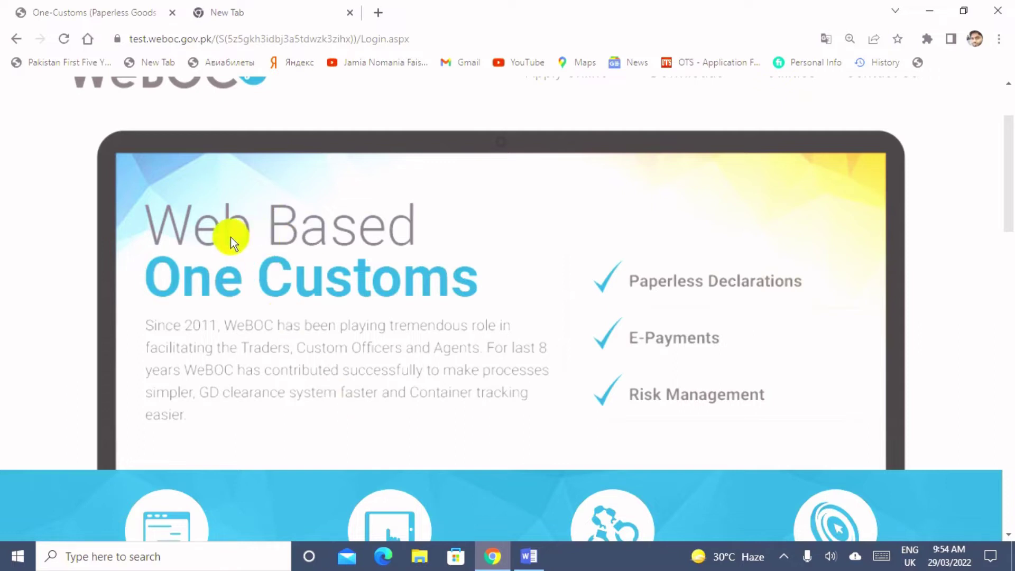
click(285, 10)
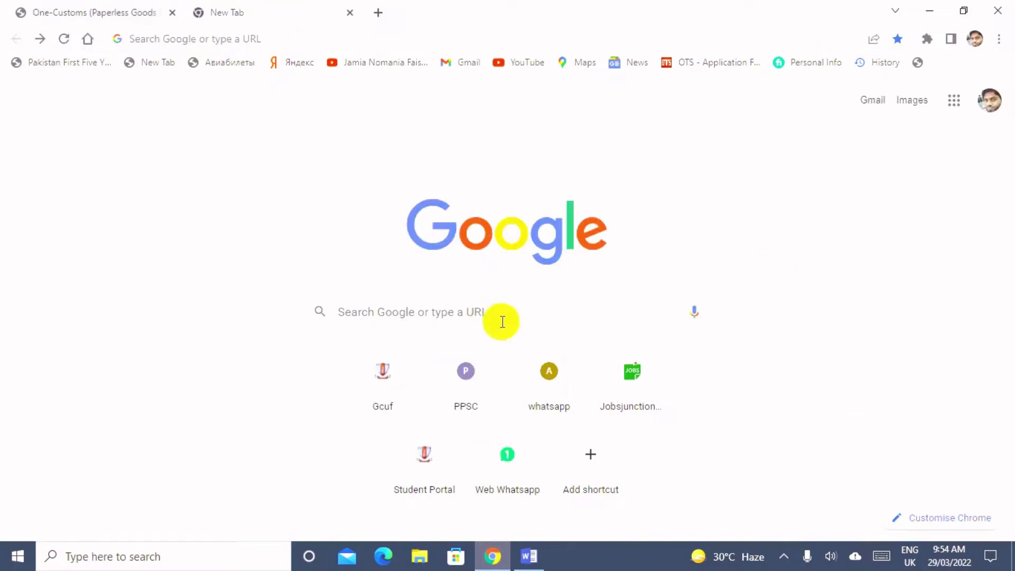
click(477, 314)
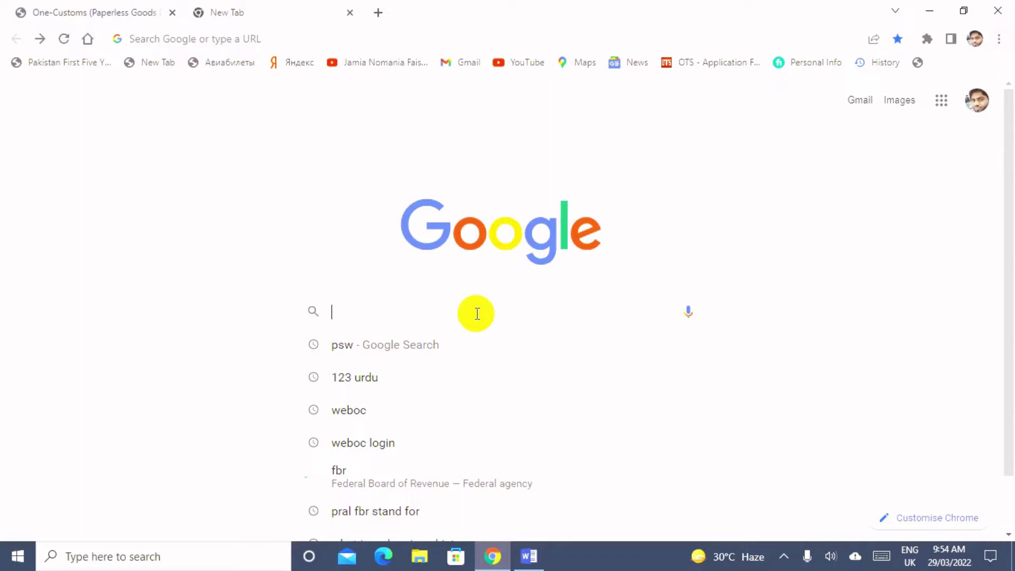
text(www)
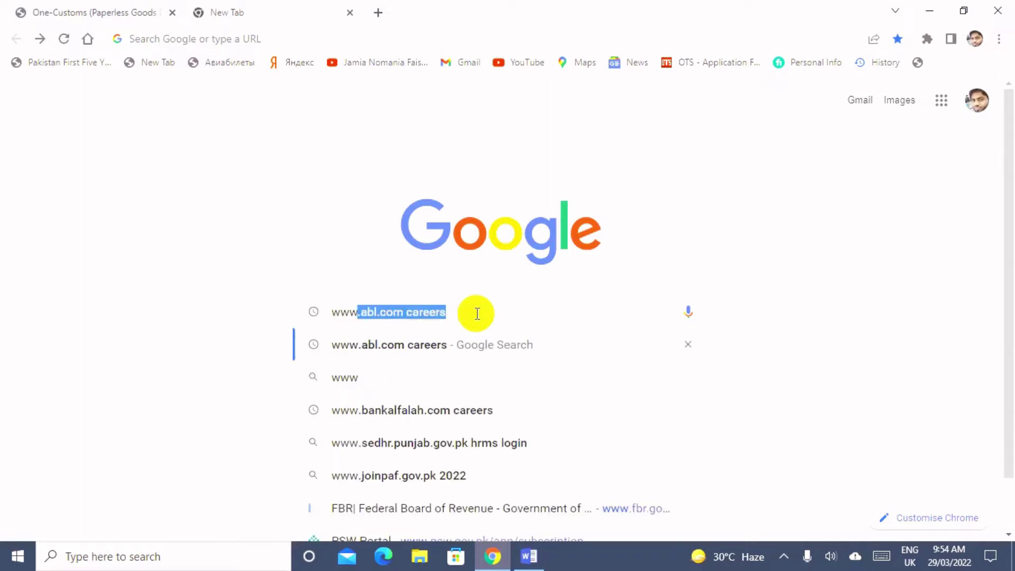
text(.weboc)
key(BackSpace)
text(.go)
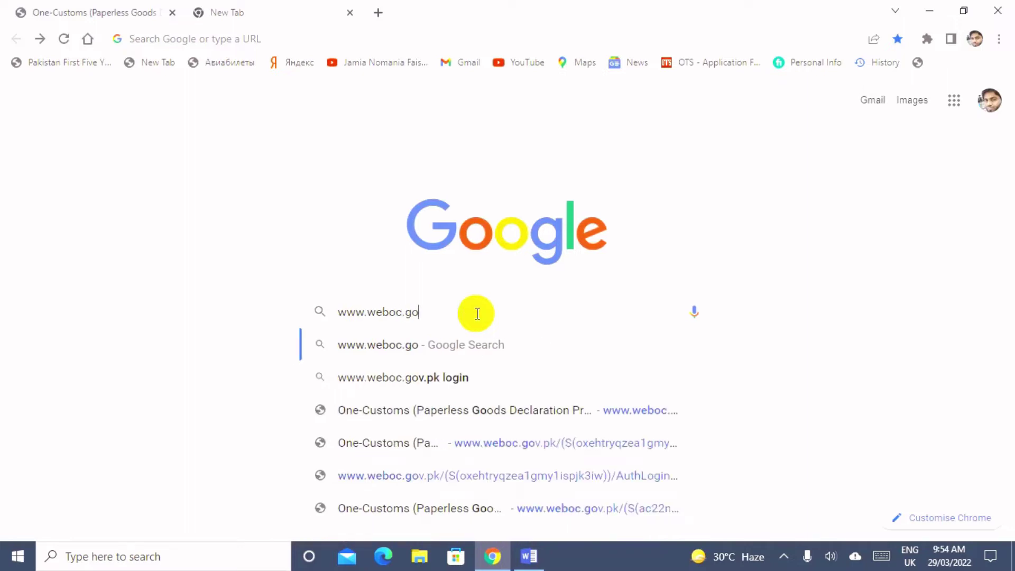
text(v.pk)
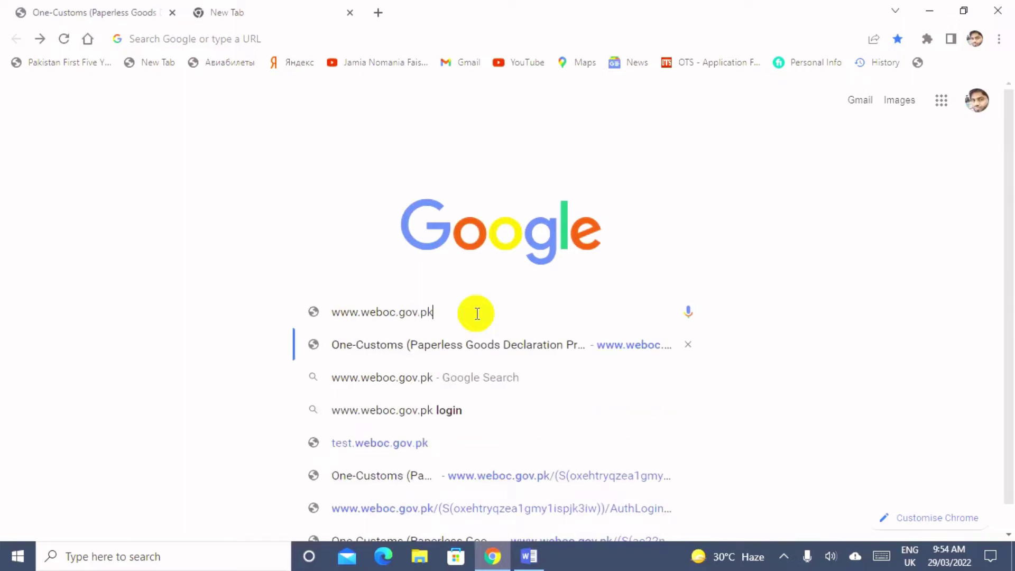
key(Return)
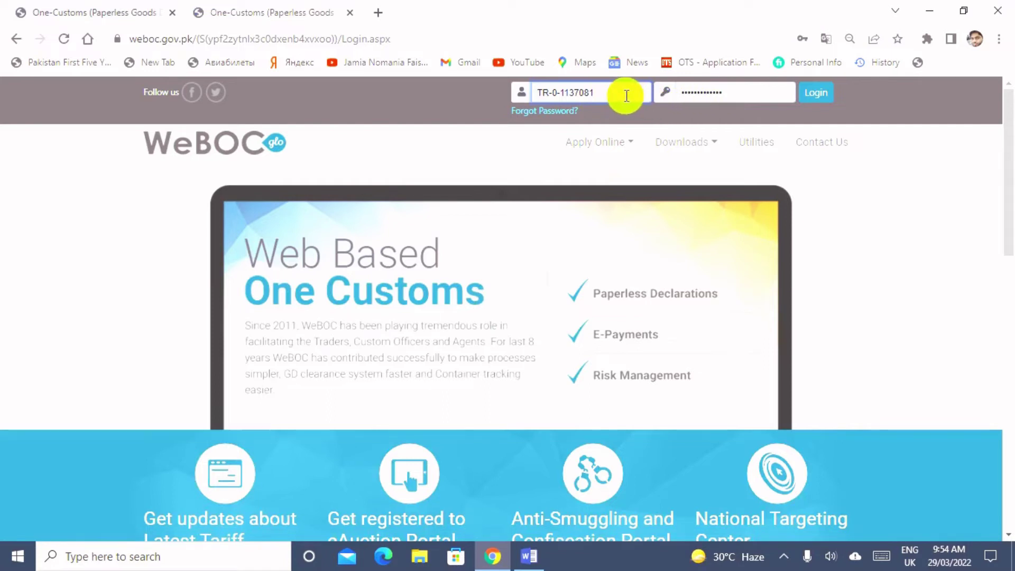
Fill in the second saved trader login with its user ID and password, and log in to WeBOC
click(612, 95)
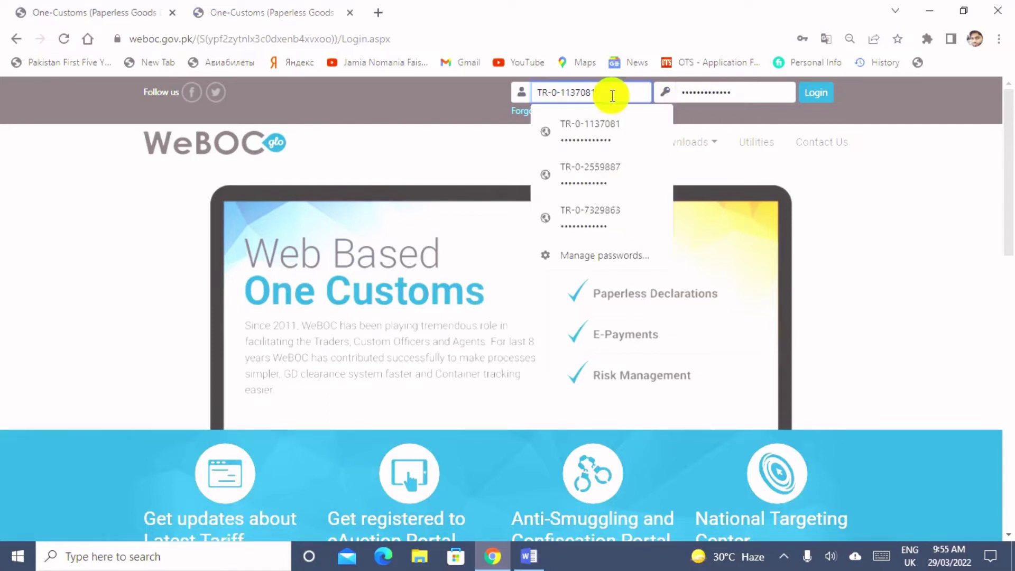
click(611, 169)
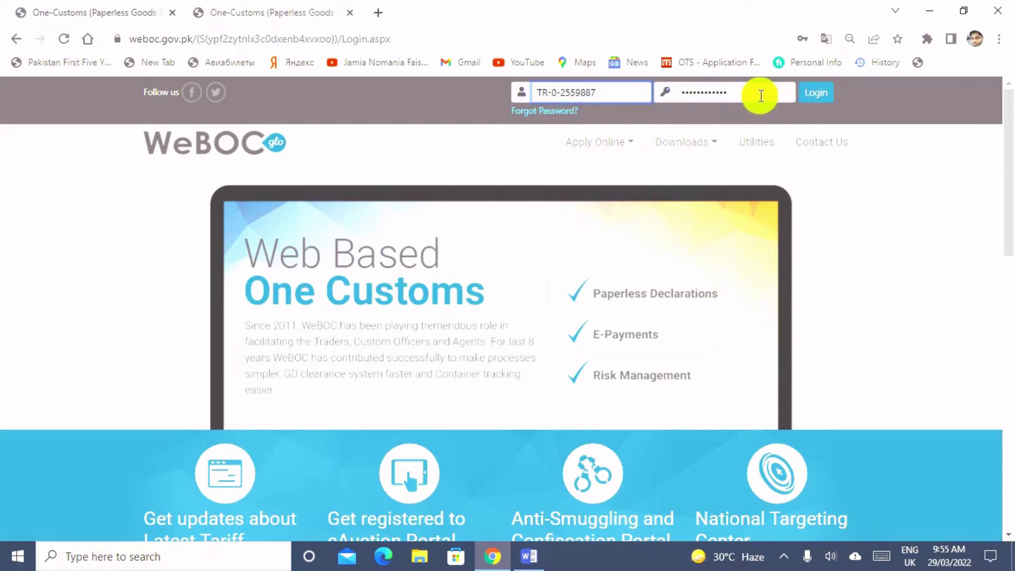
click(821, 99)
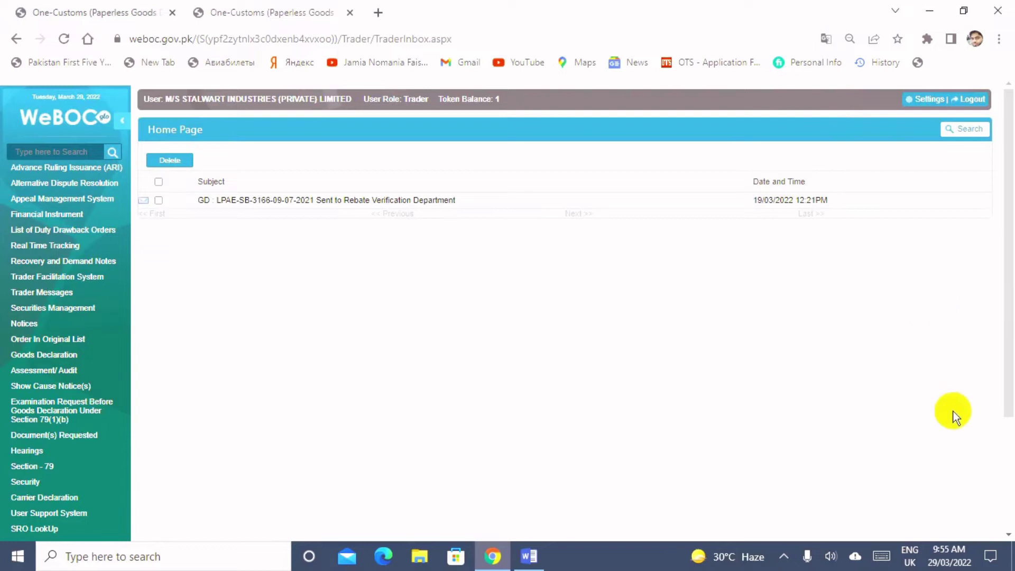
Open the User Support System entry "File request for issuance of Financial Instrument"
drag(1009, 279, 1012, 344)
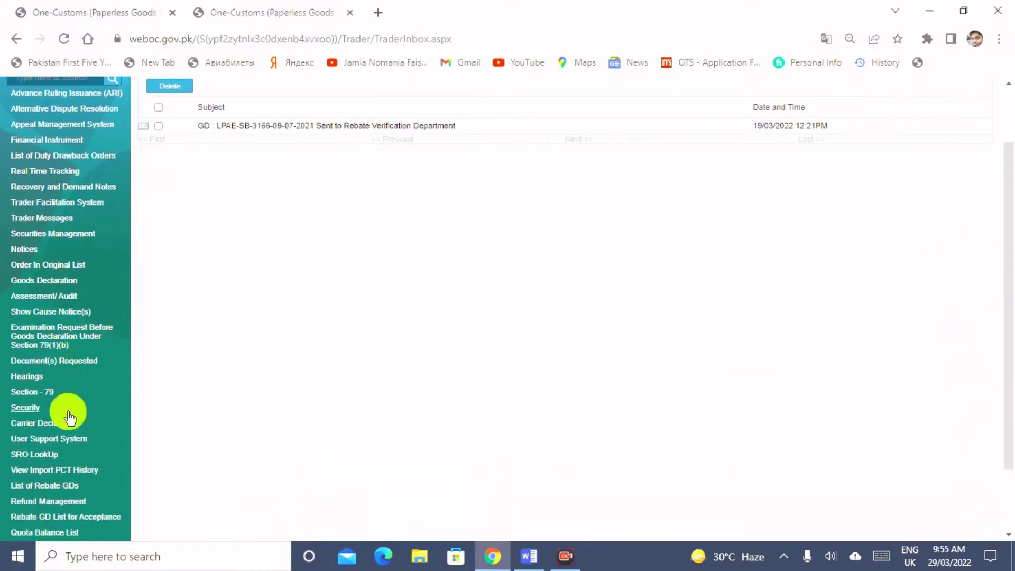
click(58, 443)
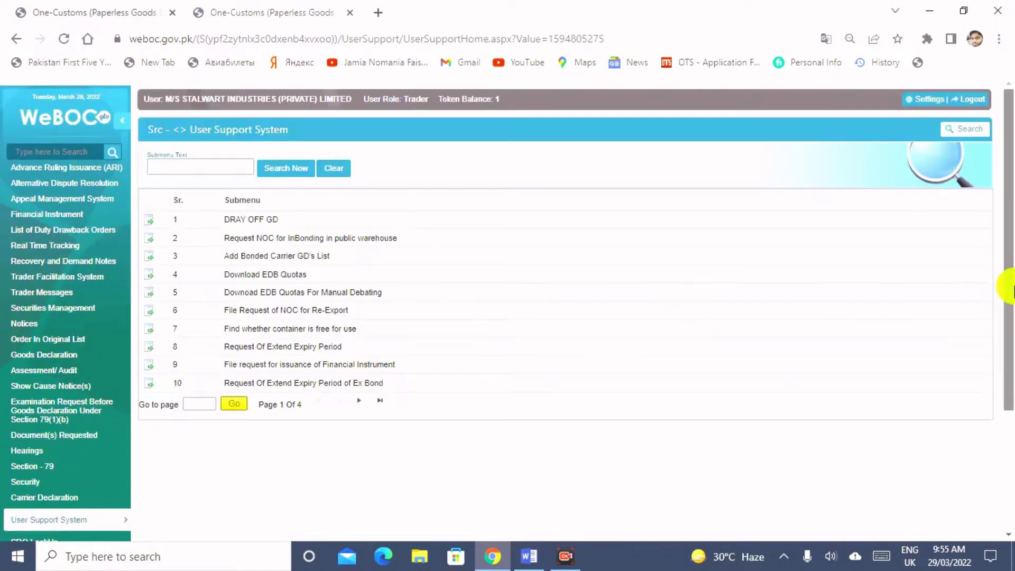
drag(1010, 286, 1010, 310)
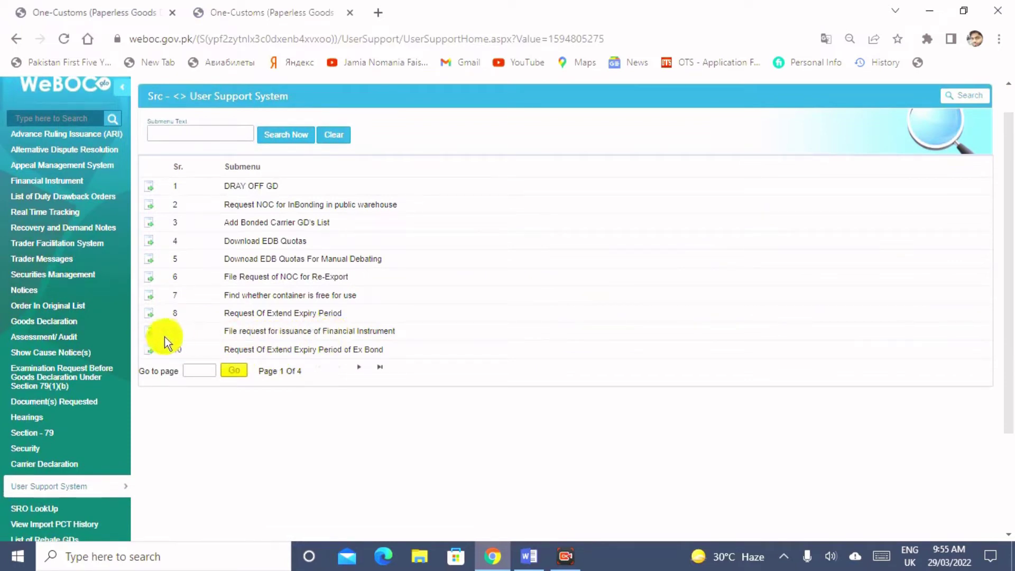
click(151, 336)
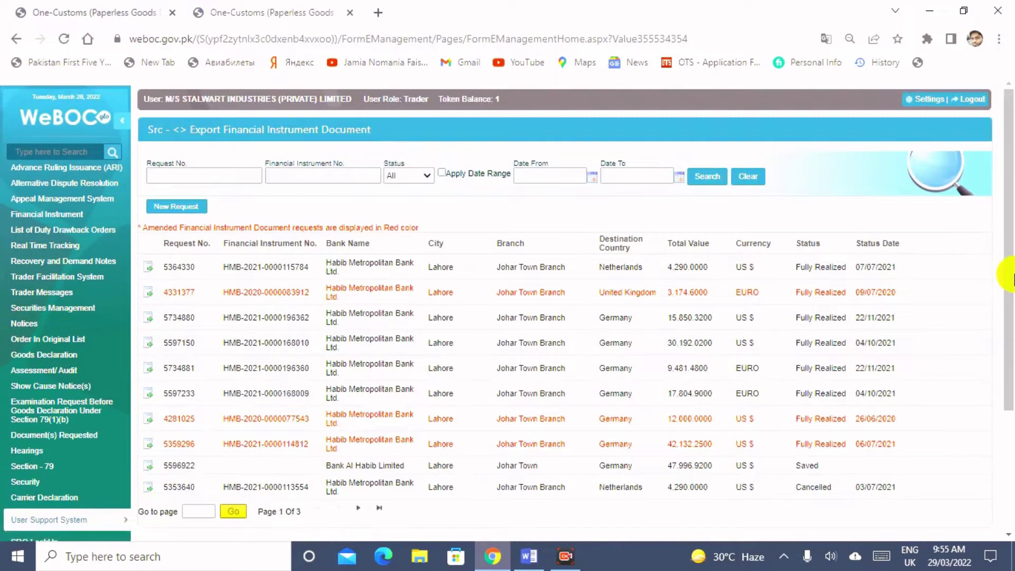
Start a new request in the Export Financial Instrument Document list
scroll(1011, 289, down, 1)
scroll(1011, 290, down, 1)
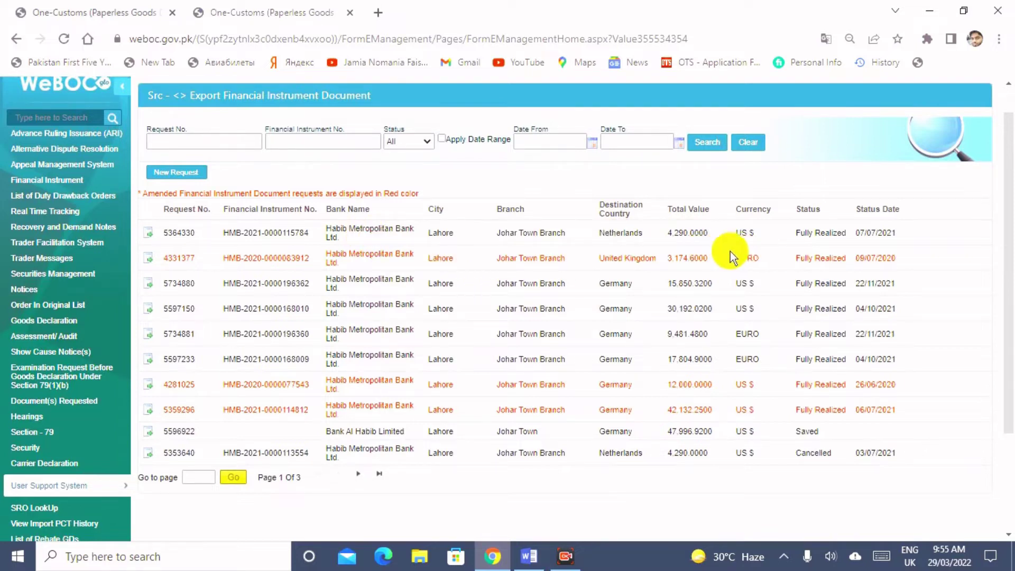
click(185, 172)
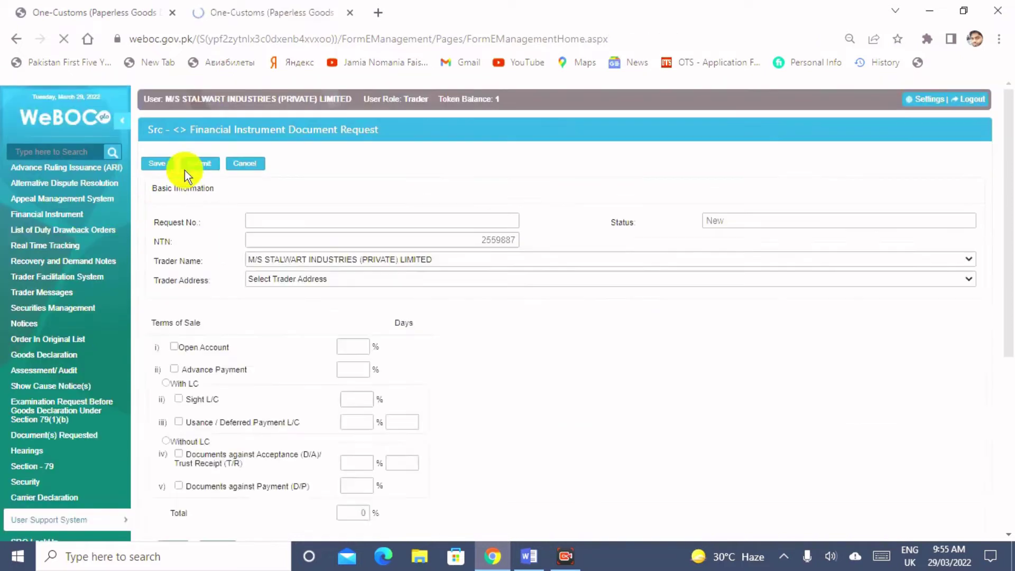
Select the company's registered address as the trader address in the basic information
drag(1011, 270, 1007, 284)
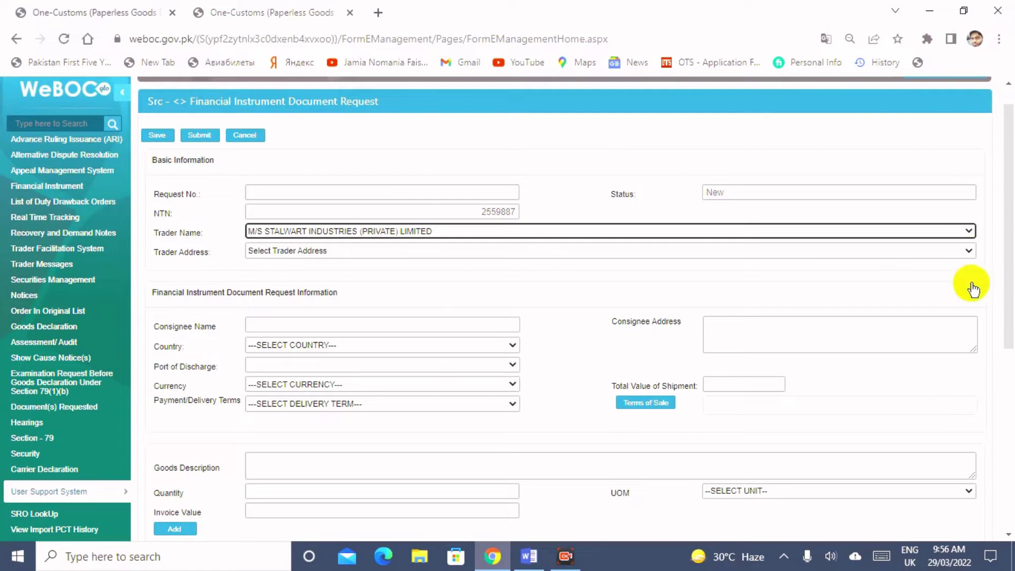
click(972, 253)
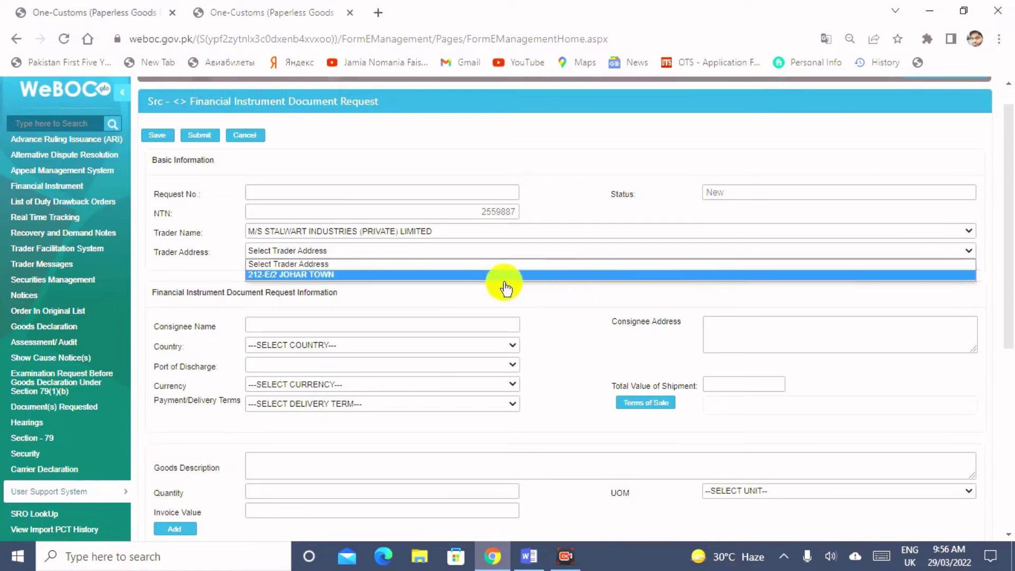
click(455, 286)
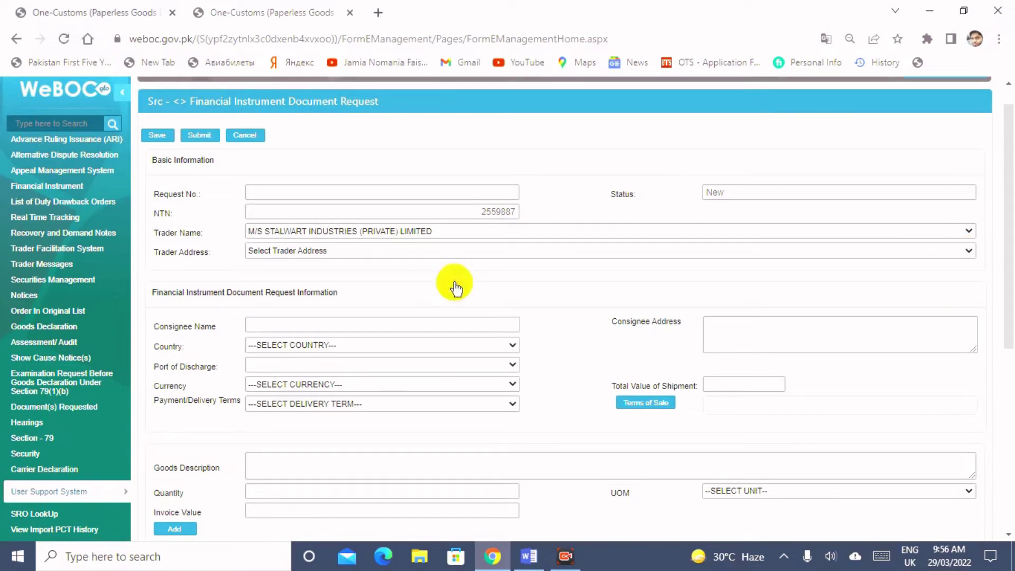
click(960, 253)
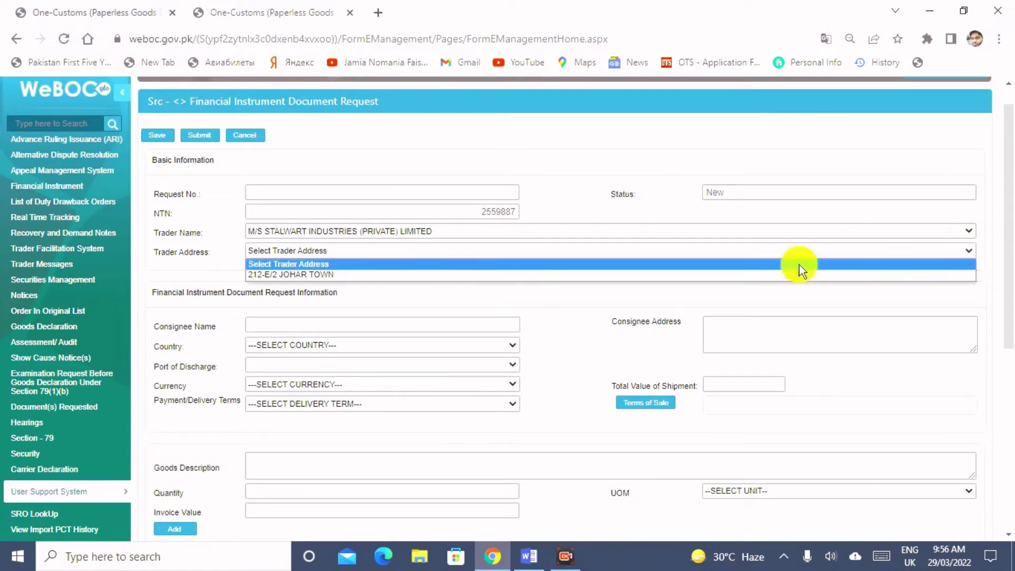
click(332, 272)
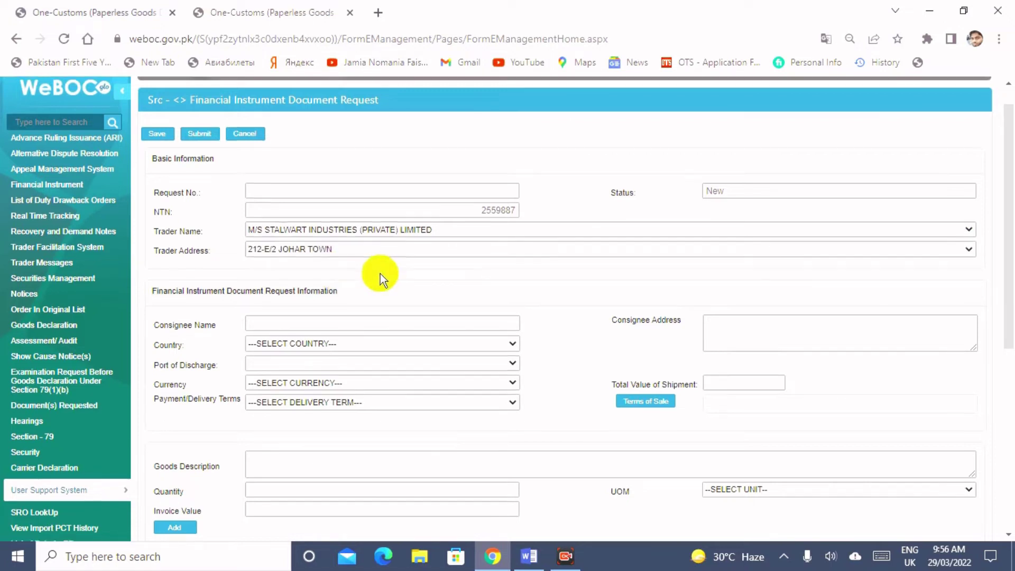
Fill in the consignee name as ADAMO-Fashion GmbH from the saved suggestions
scroll(379, 274, down, 2)
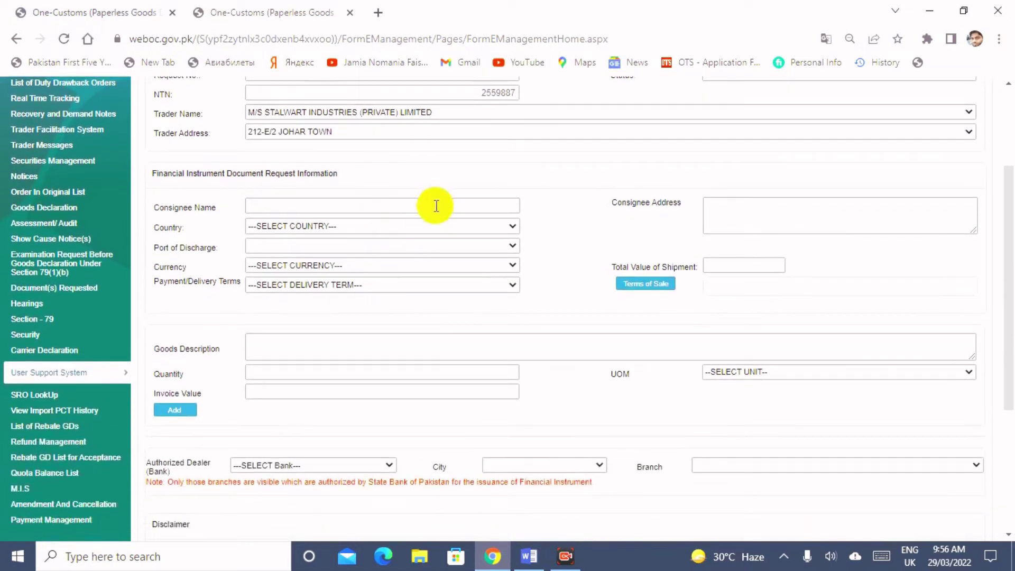
click(436, 206)
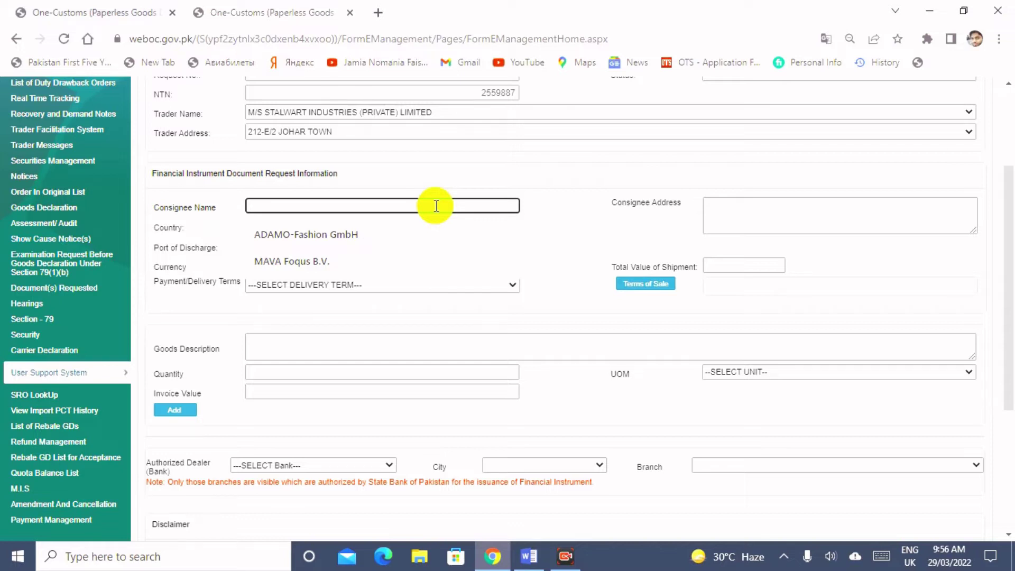
click(358, 238)
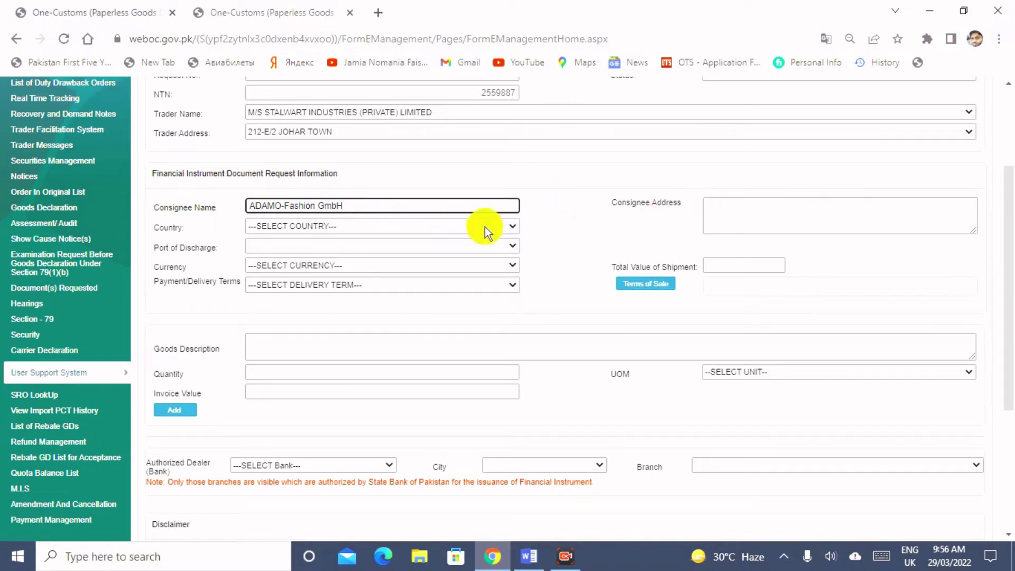
Set the consignee's country to Germany in the financial instrument request information
click(514, 226)
key(g)
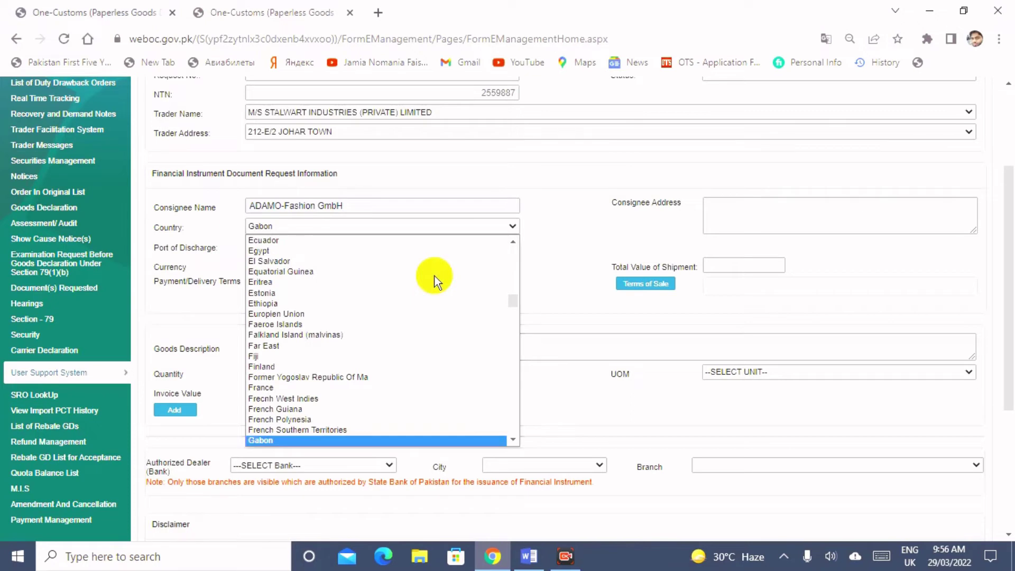
key(Down)
key(Down)
key(Down)
key(Down)
key(Down)
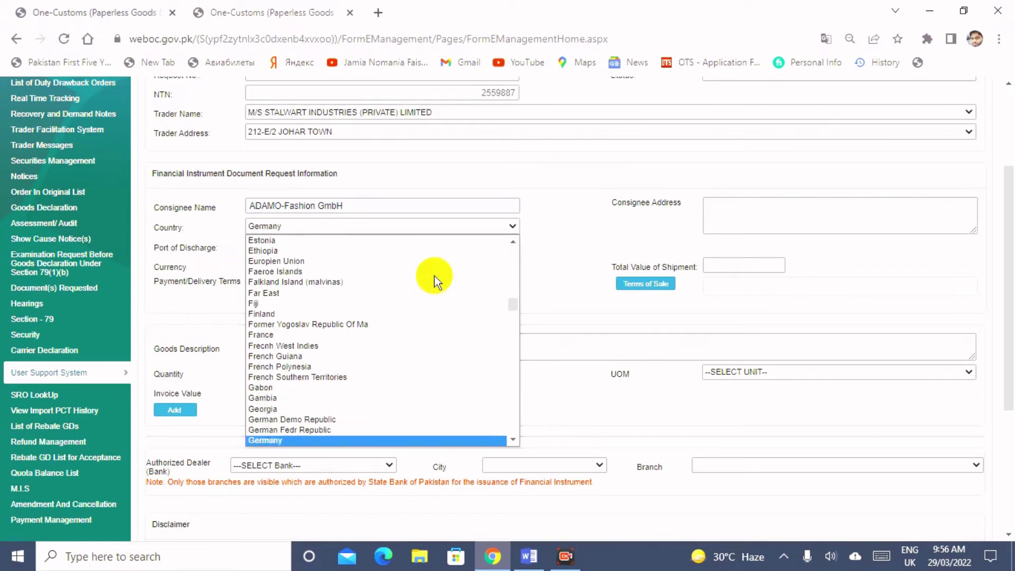
click(272, 448)
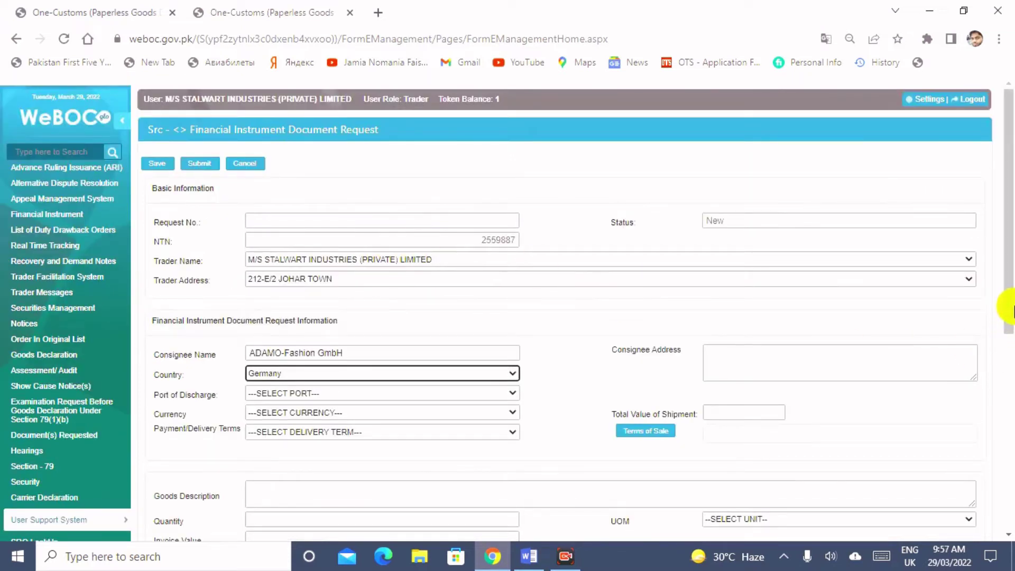
Set the port of discharge to Hamburg (HAM) in the financial instrument request information
scroll(1004, 324, down, 1)
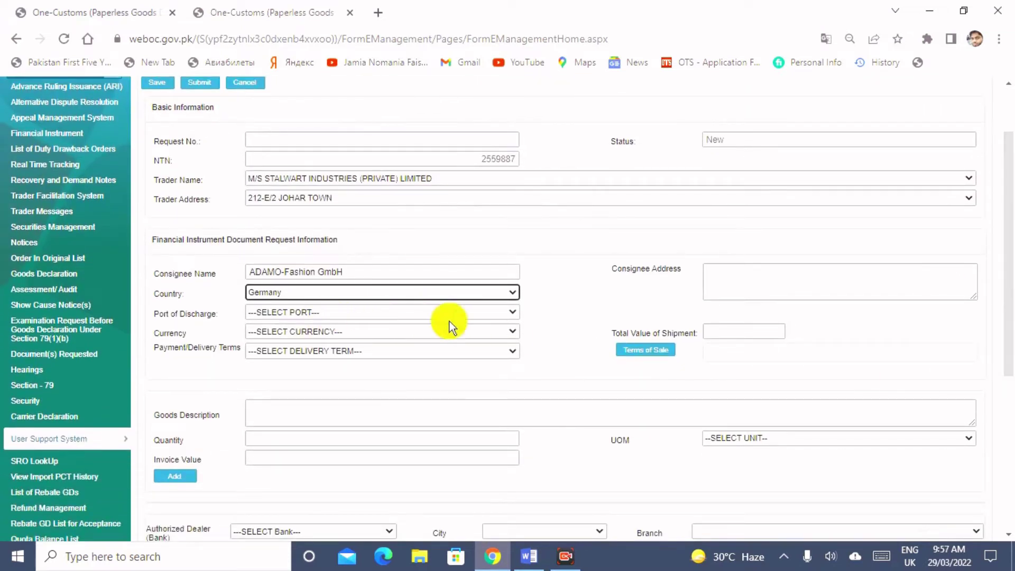
click(512, 313)
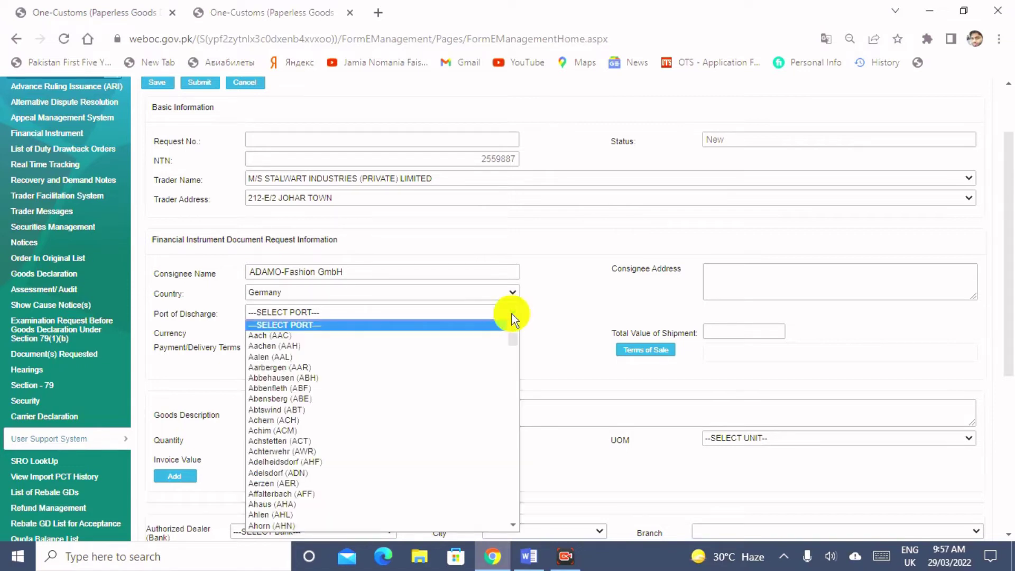
mouse_move(513, 342)
mouse_down()
mouse_move(517, 386)
mouse_move(516, 331)
mouse_up()
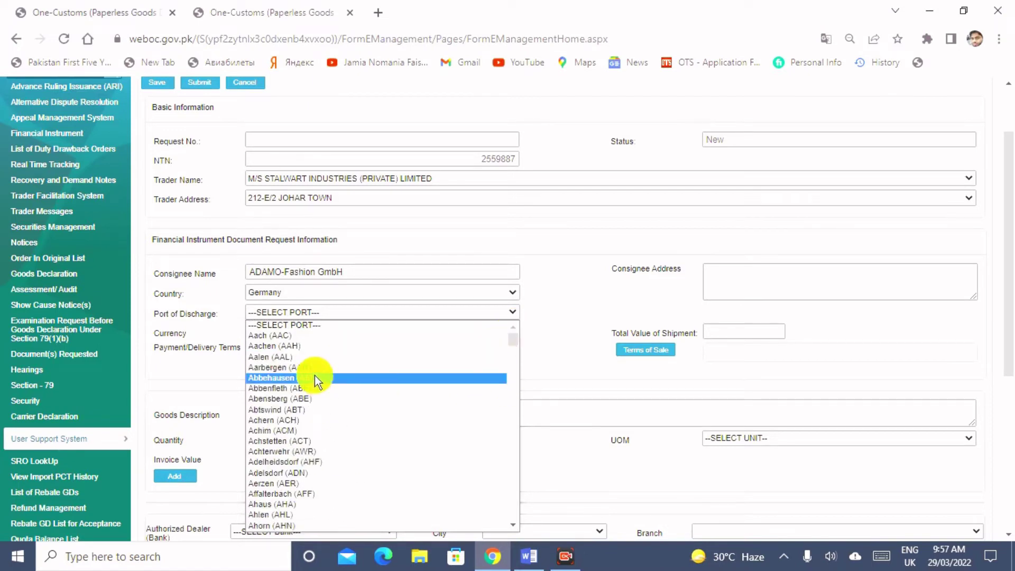
key(Down)
key(Down)
key(Down)
key(Down)
key(Down)
key(Down)
key(Down)
key(Down)
key(Down)
key(Down)
key(Down)
key(Down)
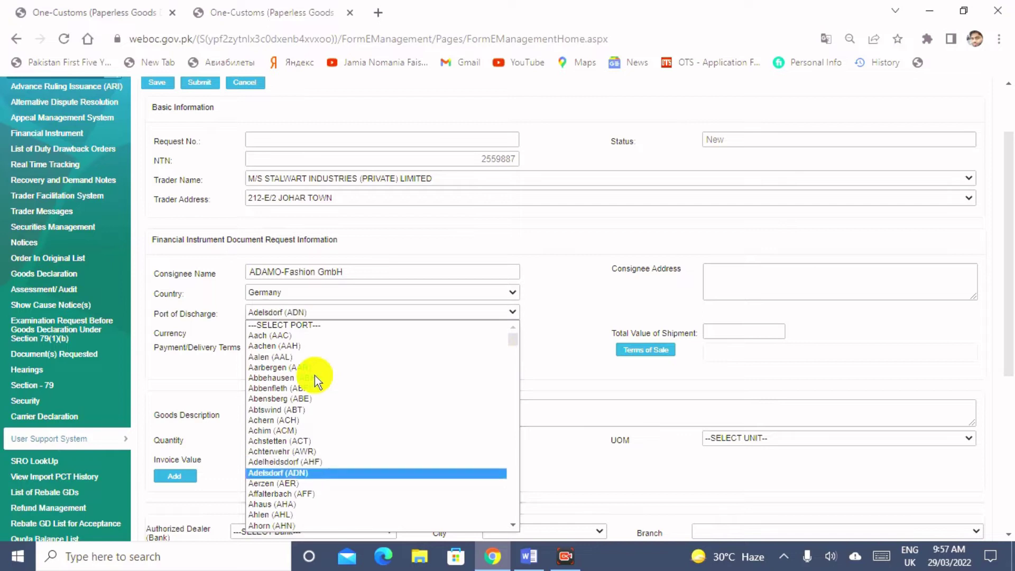
key(Down)
key(Down)
key(Down)
key(Down)
key(Down)
key(Down)
key(Down)
key(Down)
key(Down)
key(Down)
key(Down)
key(Down)
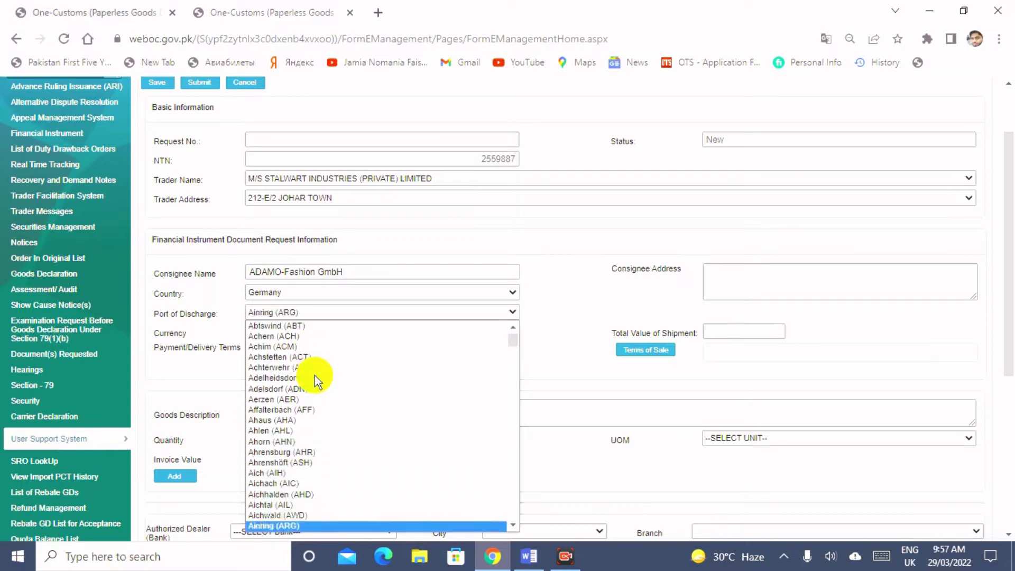
key(Down)
key(Down)
key(Down)
key(Down)
key(Down)
key(Down)
key(Down)
key(Down)
key(Down)
key(Down)
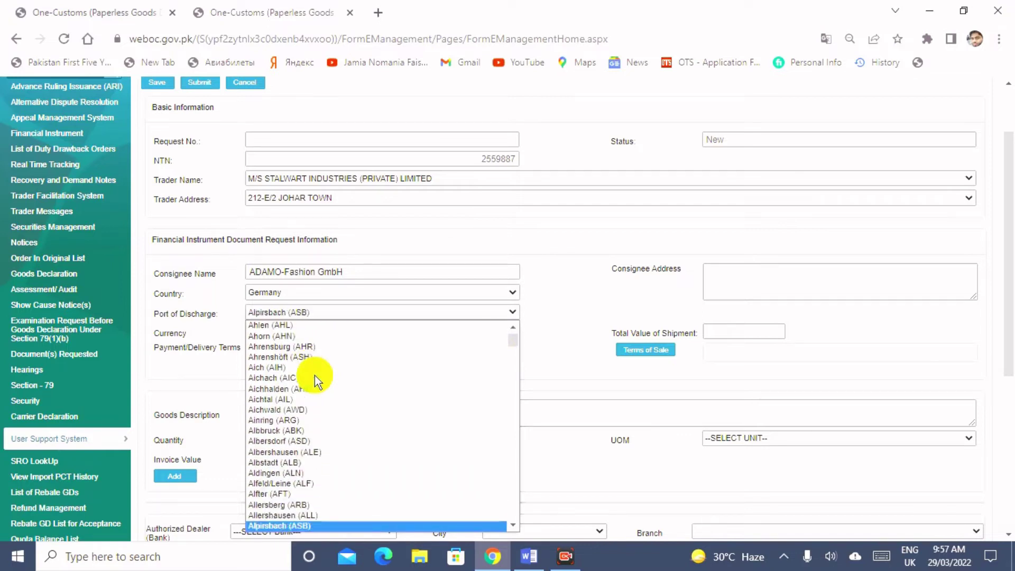
key(Down)
key(Down)
key(Down)
key(Down)
key(Down)
key(Down)
key(Down)
key(Down)
key(Down)
key(Down)
key(Down)
key(Down)
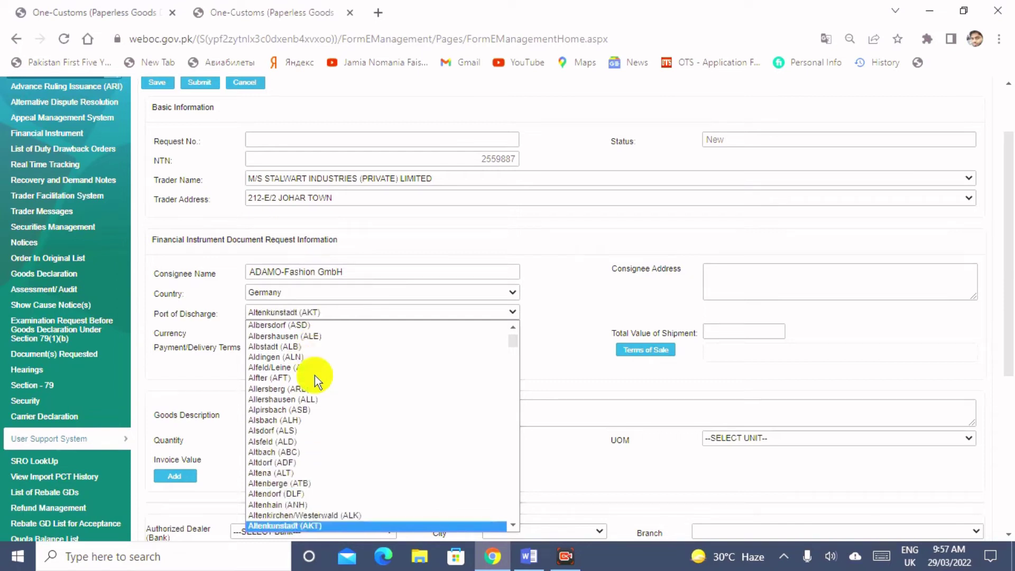
key(Down)
key(Down)
key(Down)
key(Down)
key(Down)
key(Down)
key(Down)
key(Down)
key(Down)
key(Down)
key(Down)
key(Down)
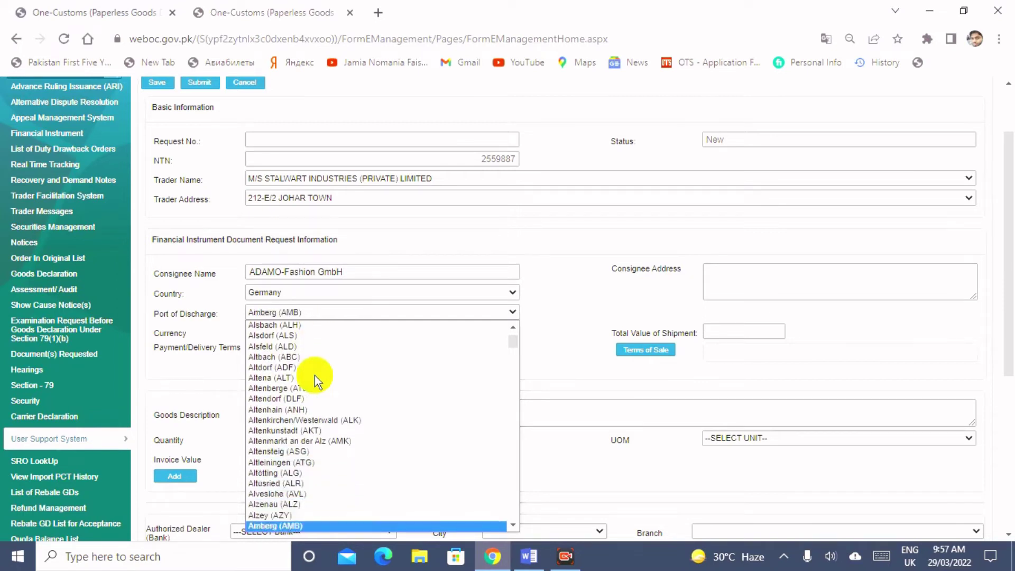
key(Down)
key(Down)
key(Down)
key(Down)
key(Down)
key(Down)
key(Down)
key(Down)
key(Down)
key(Down)
key(Down)
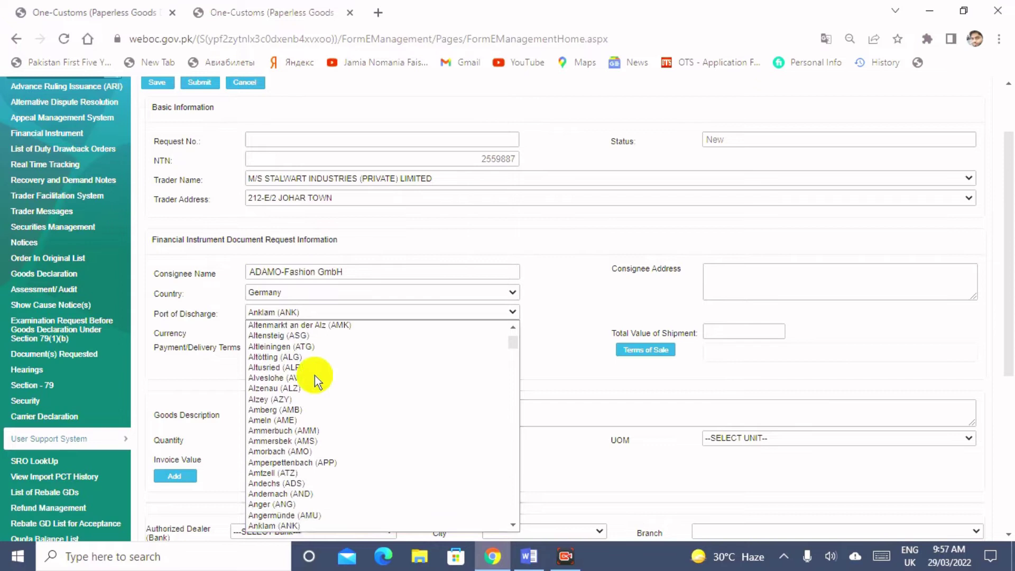
key(Down)
key(Down)
key(Down)
key(Down)
key(Down)
key(Down)
key(Down)
key(Down)
key(Down)
key(Down)
key(Down)
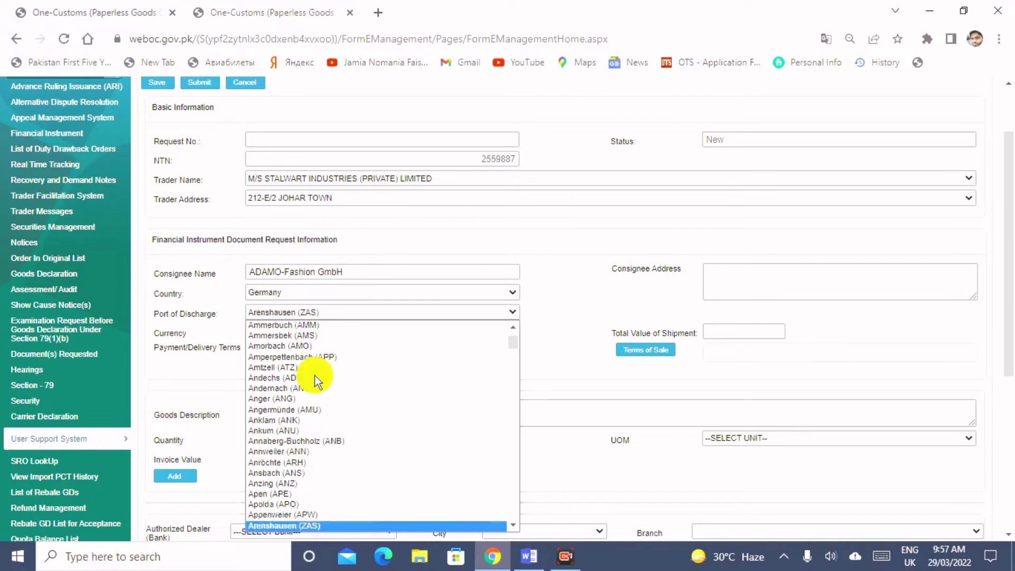
key(Down)
key(h)
key(Down)
key(Down)
key(Down)
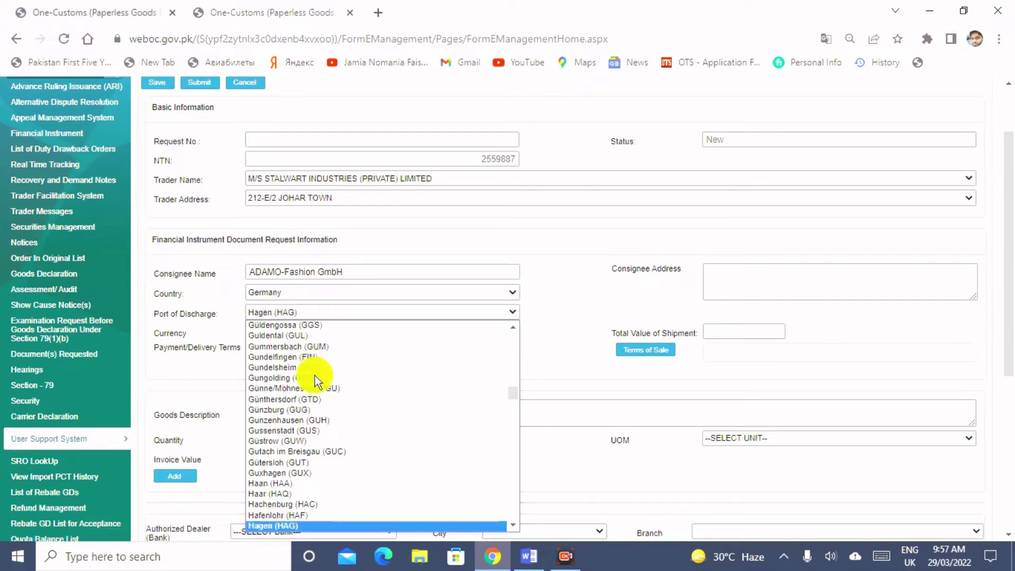
key(Down)
key(Down)
key(Down)
key(Down)
key(Down)
key(Down)
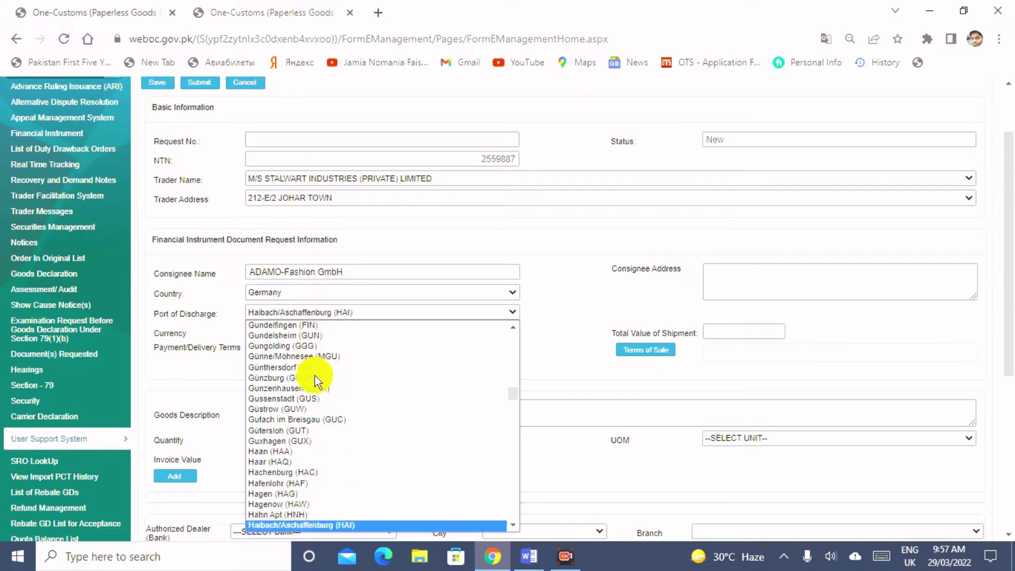
key(Down)
key(Down)
key(Down)
key(Down)
key(Down)
key(Down)
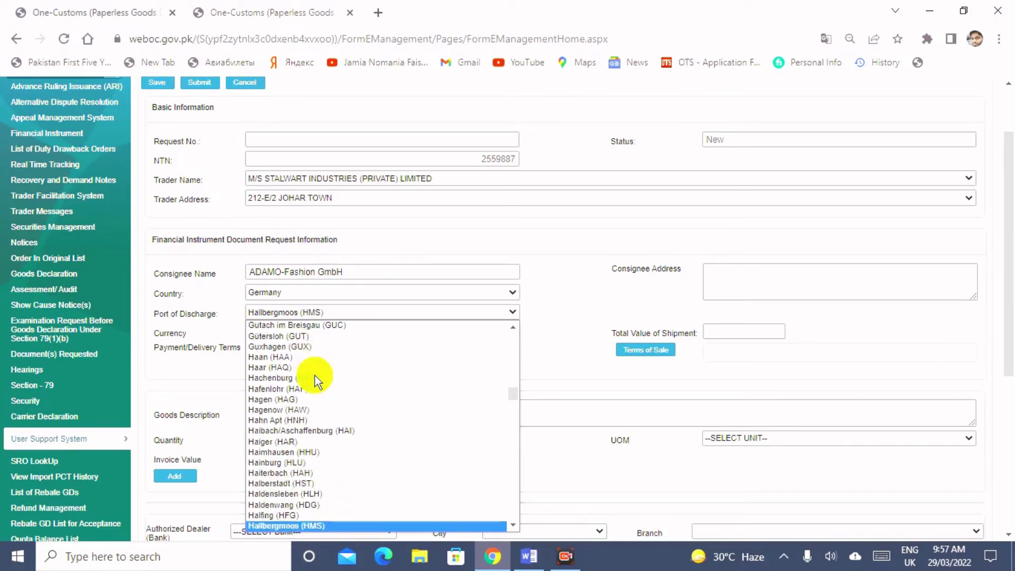
key(Down)
key(Down)
key(Down)
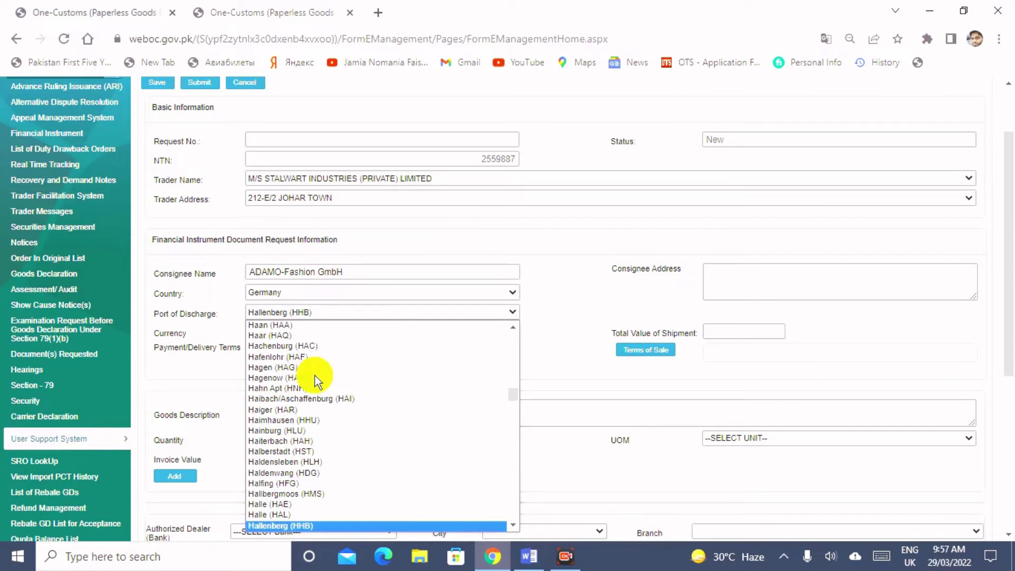
key(Down)
key(Down)
key(Down)
key(Down)
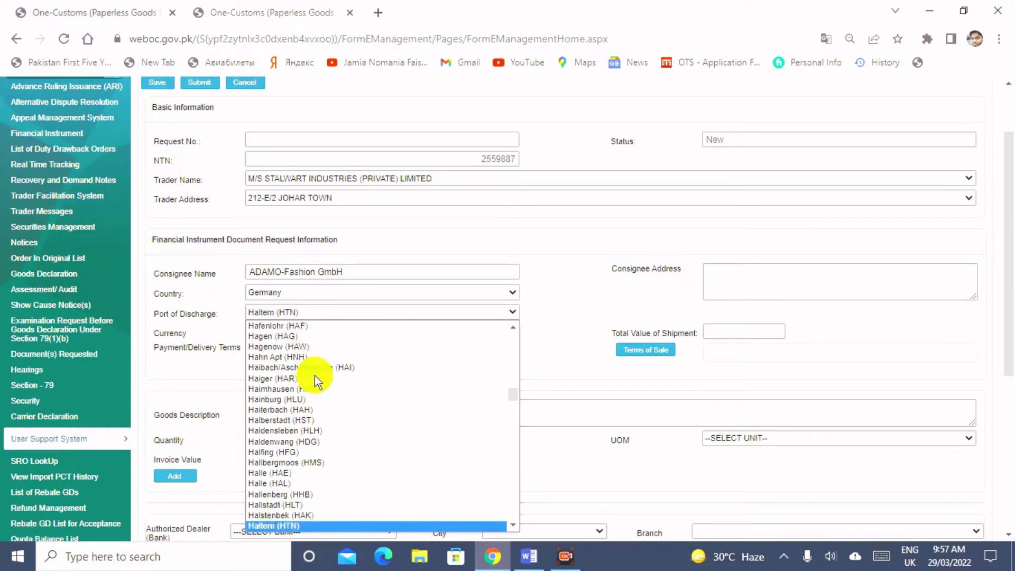
key(Down)
key(Down)
key(Down)
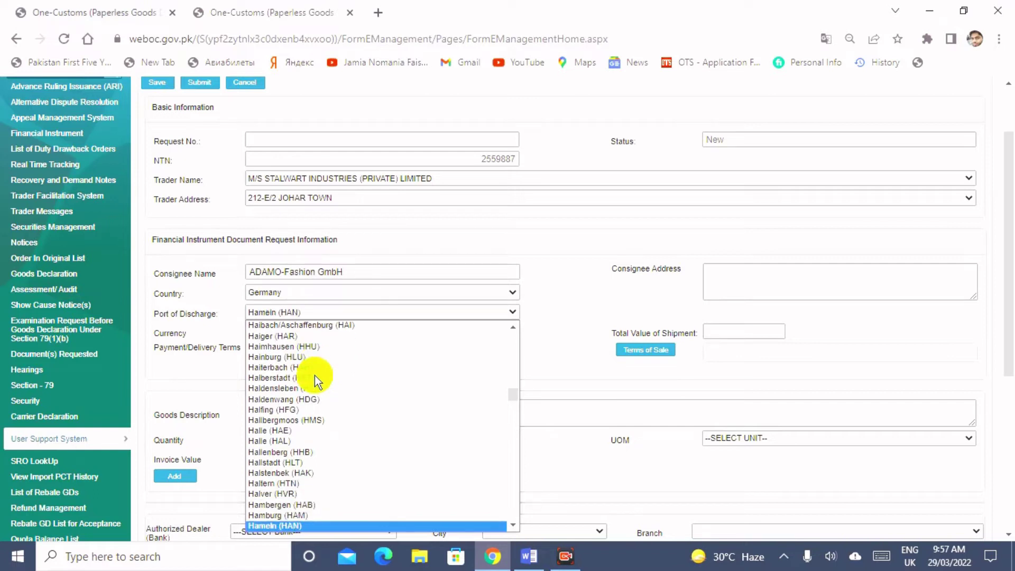
key(Up)
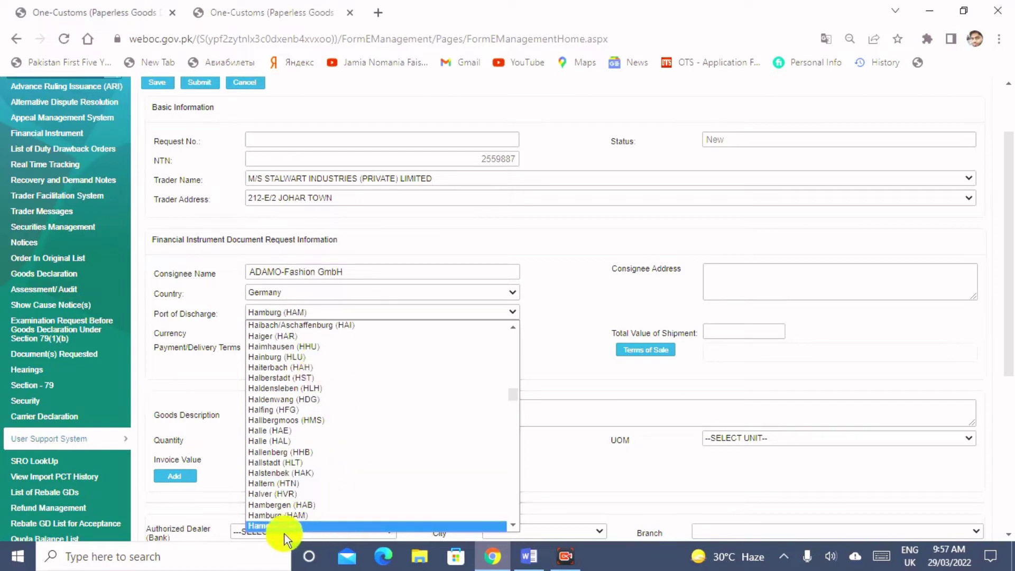
click(278, 514)
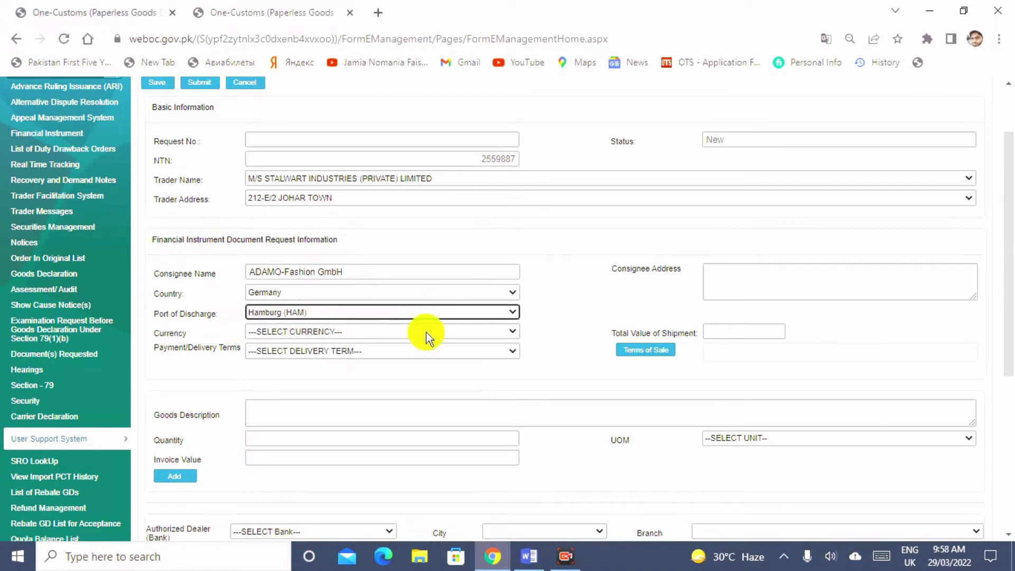
Set the request's currency to United States-US $
click(514, 334)
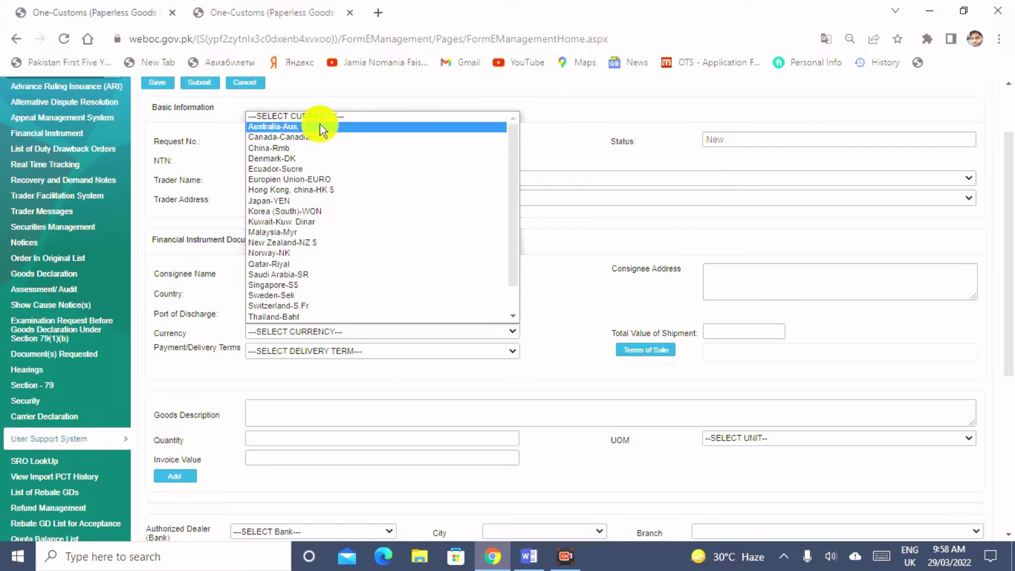
key(u)
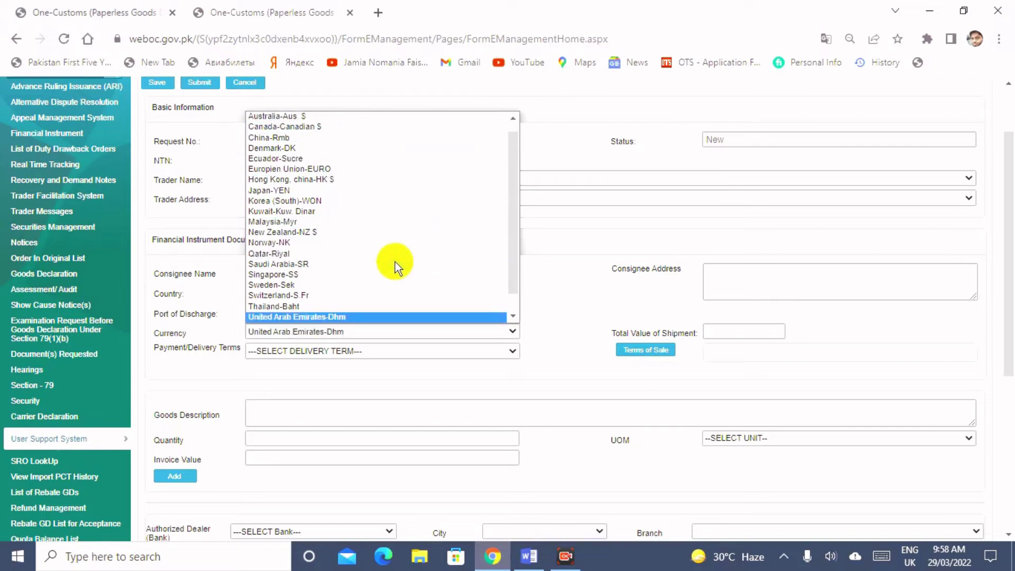
key(u)
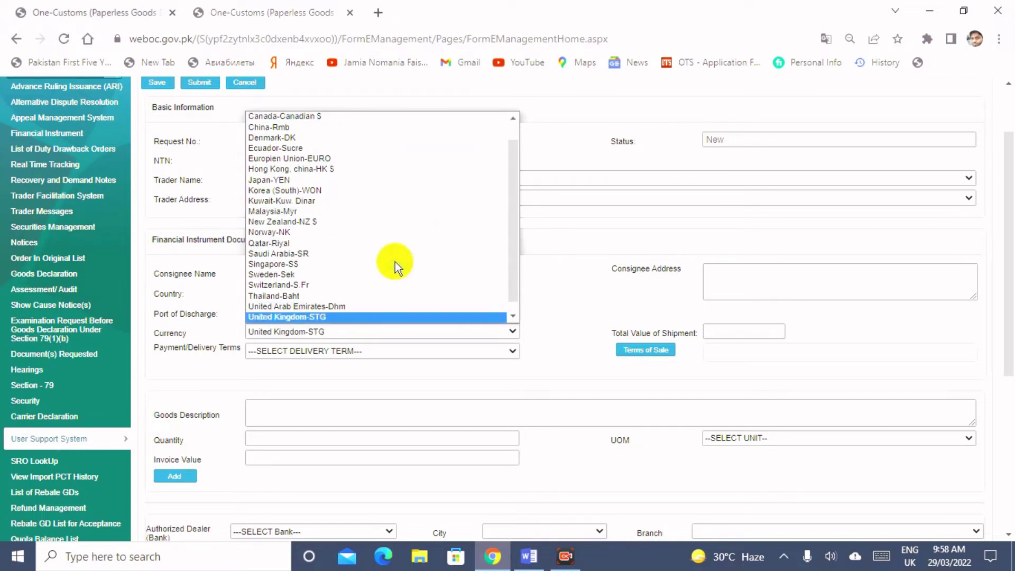
key(u)
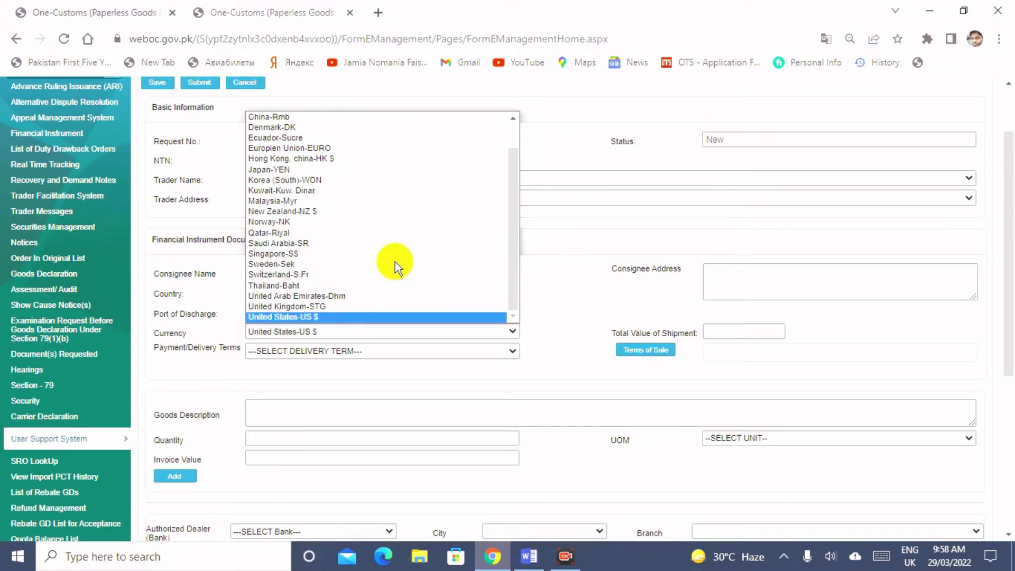
click(309, 316)
Set the payment/delivery terms of the request to FOB
scroll(496, 363, up, 2)
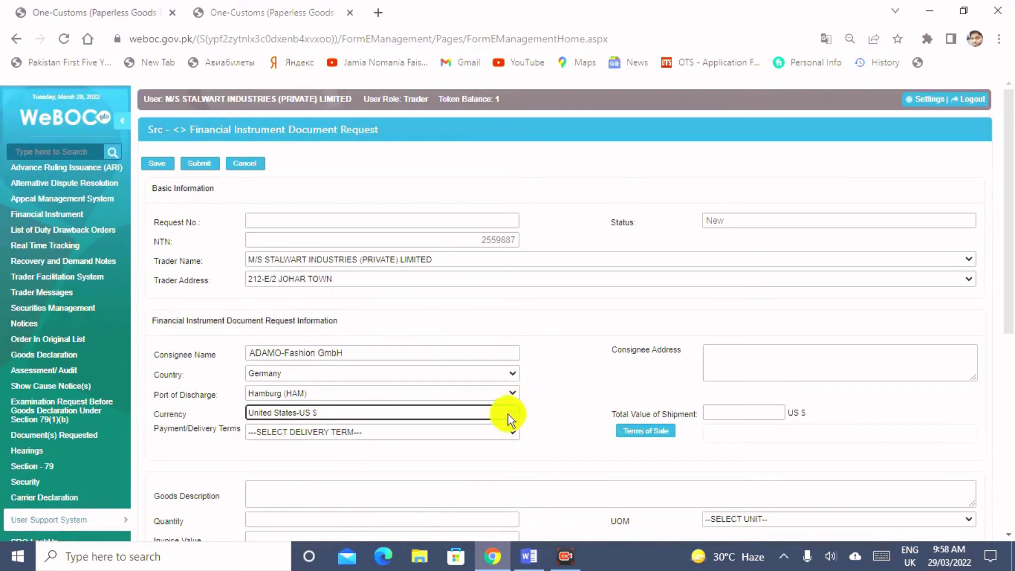
click(514, 433)
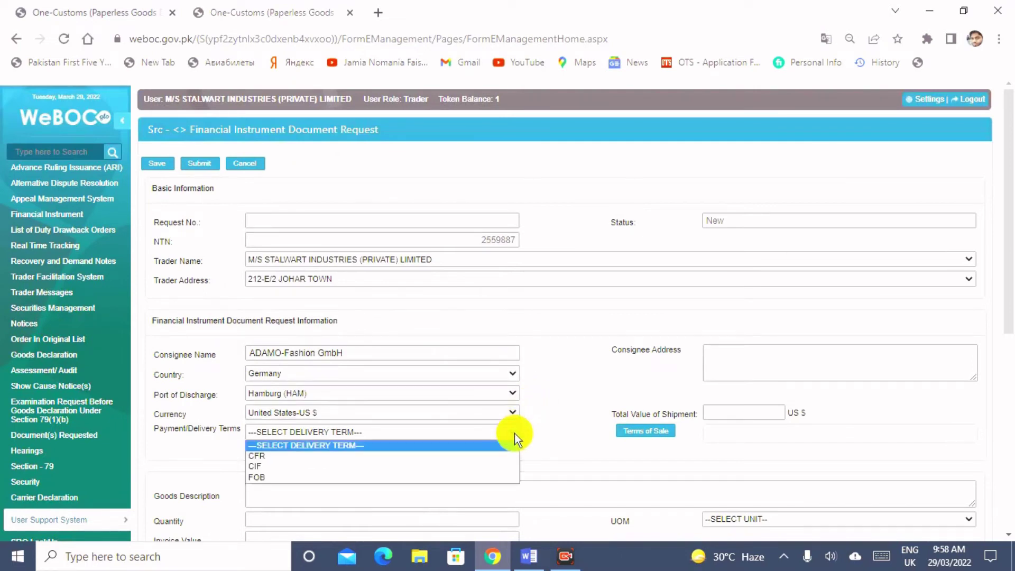
click(265, 477)
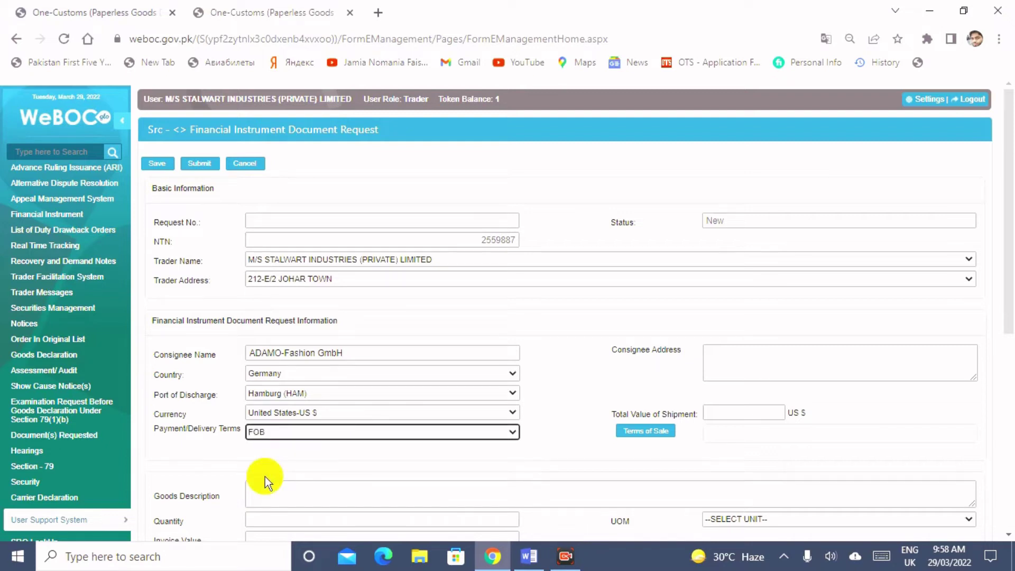
click(541, 361)
Enter the consignee's company name and full postal address in Germany as the consignee address
scroll(542, 360, down, 1)
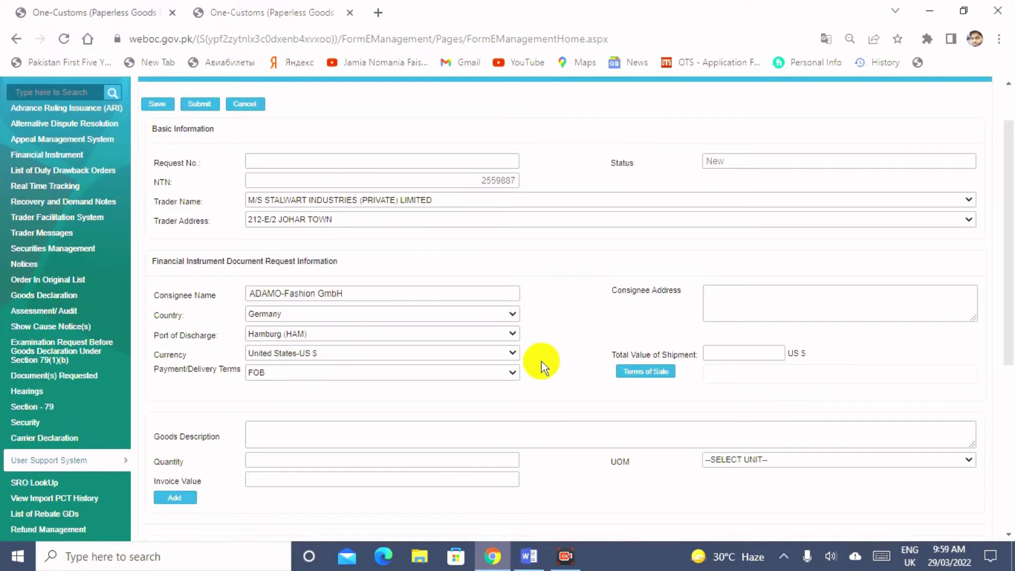
scroll(541, 360, down, 1)
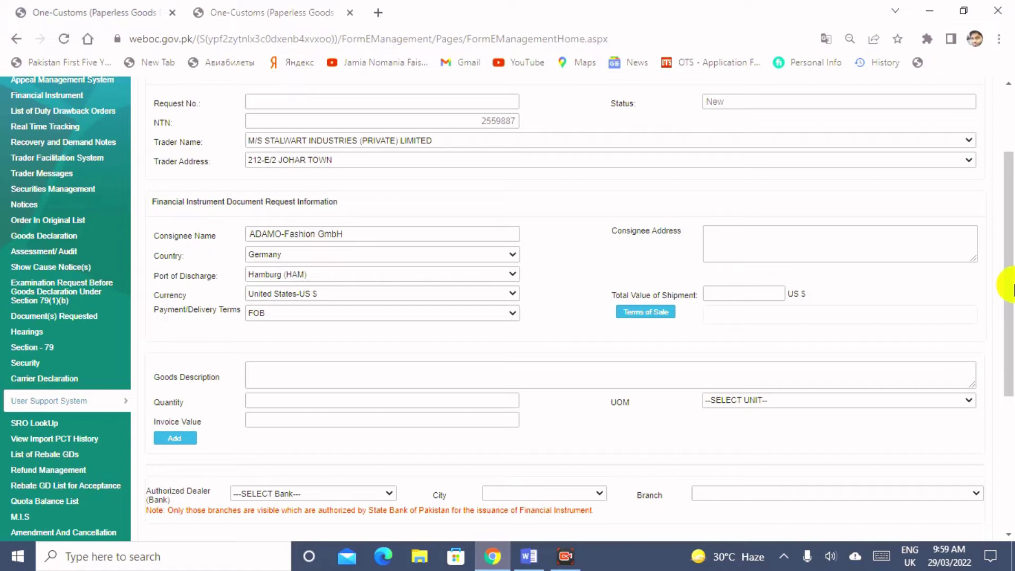
click(721, 234)
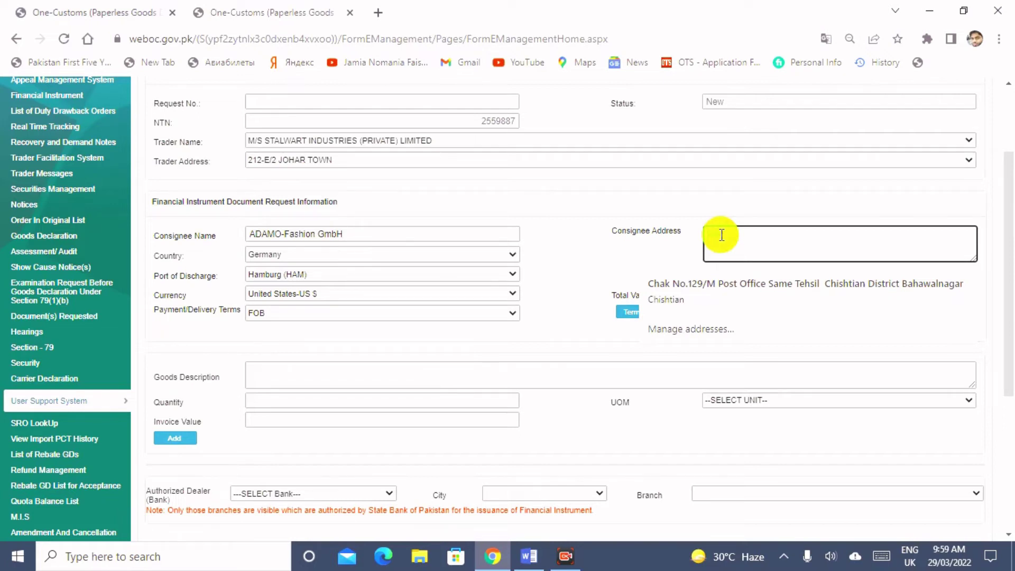
text(ADAMO-Fashion loshaldenstrasse)
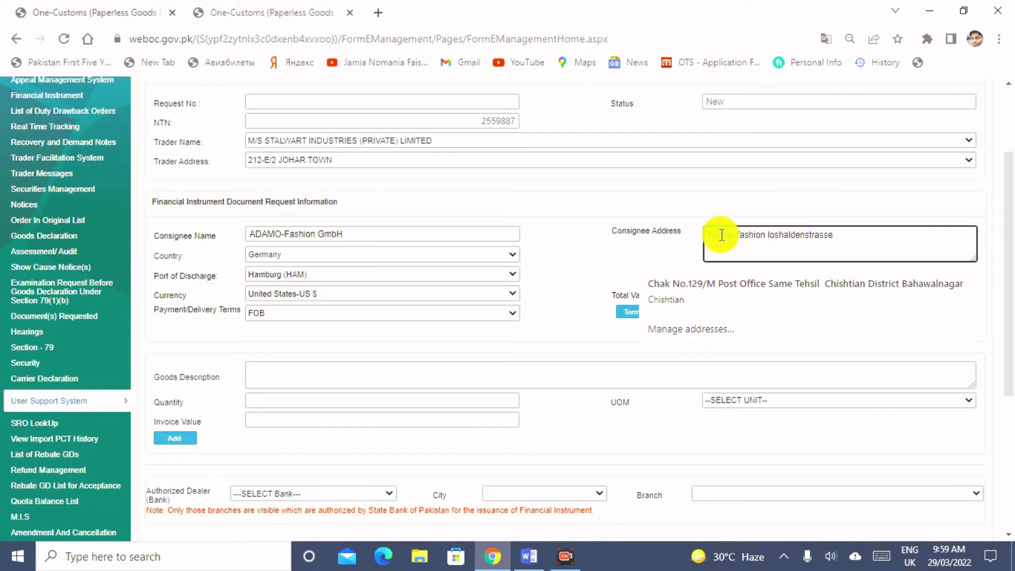
text( 2 72145 hirrlingen Germanyu)
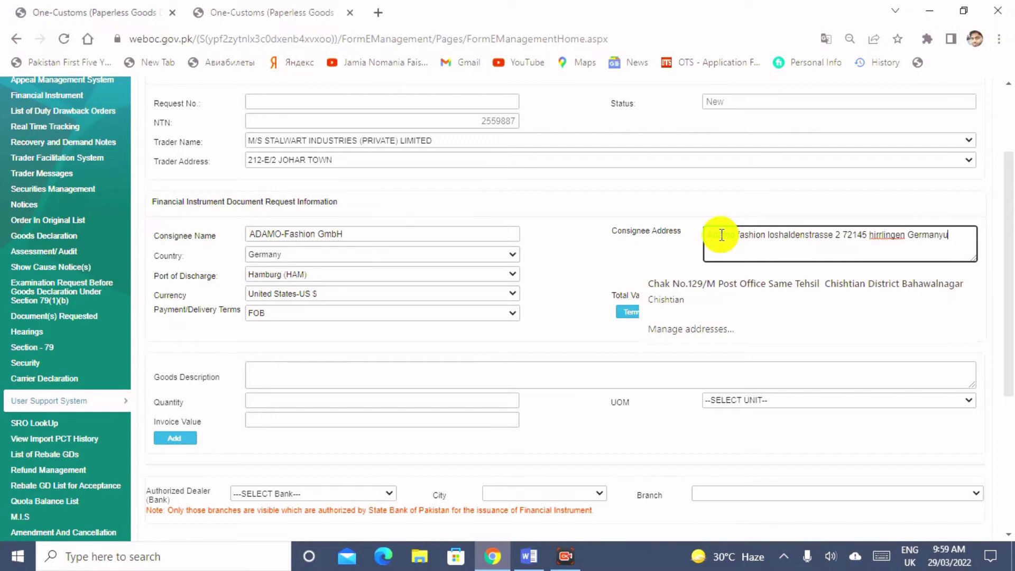
key(BackSpace)
key(BackSpace)
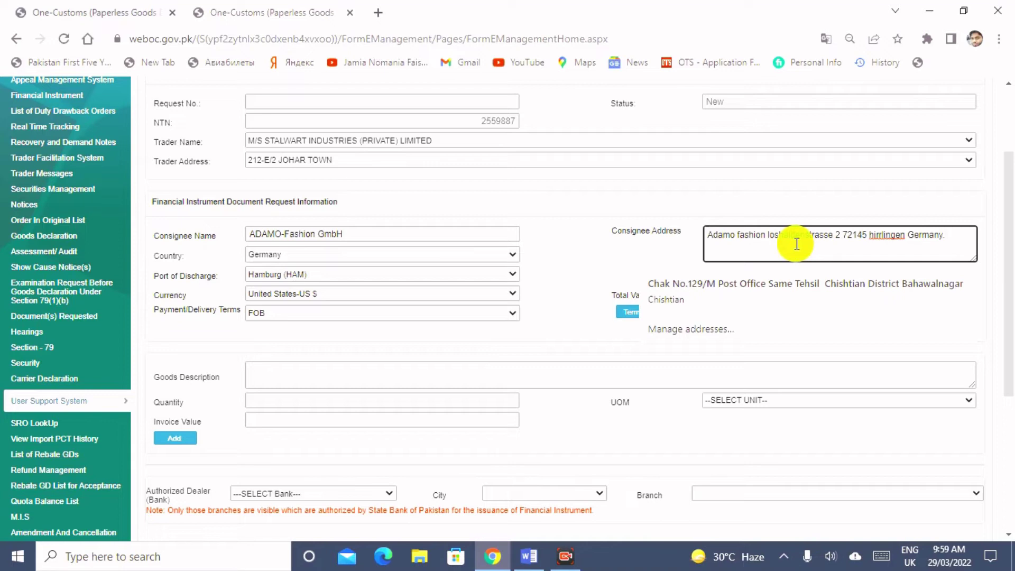
Correct the flagged spelling of the town name in the consignee address
right_click(895, 237)
click(871, 247)
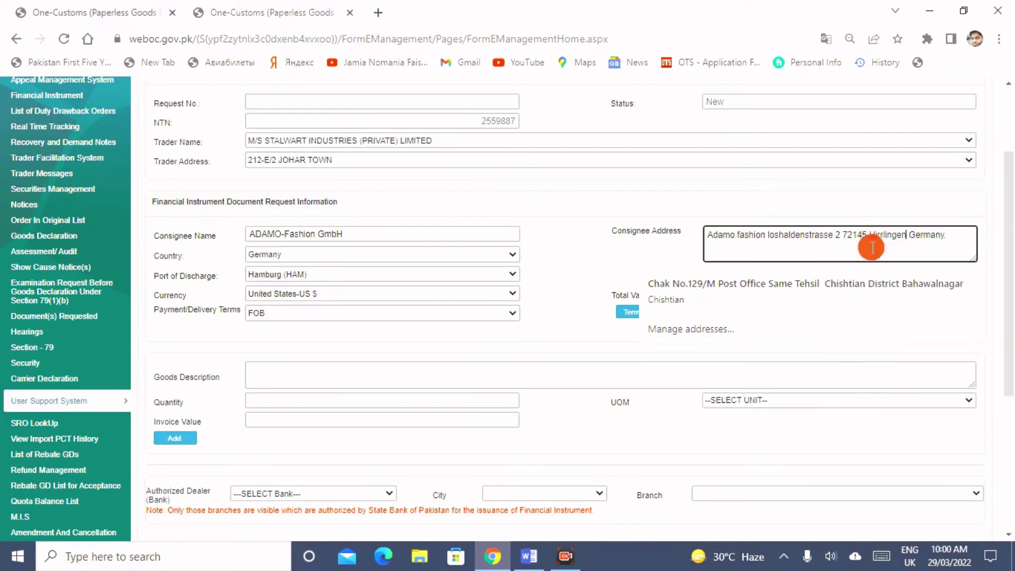
click(963, 239)
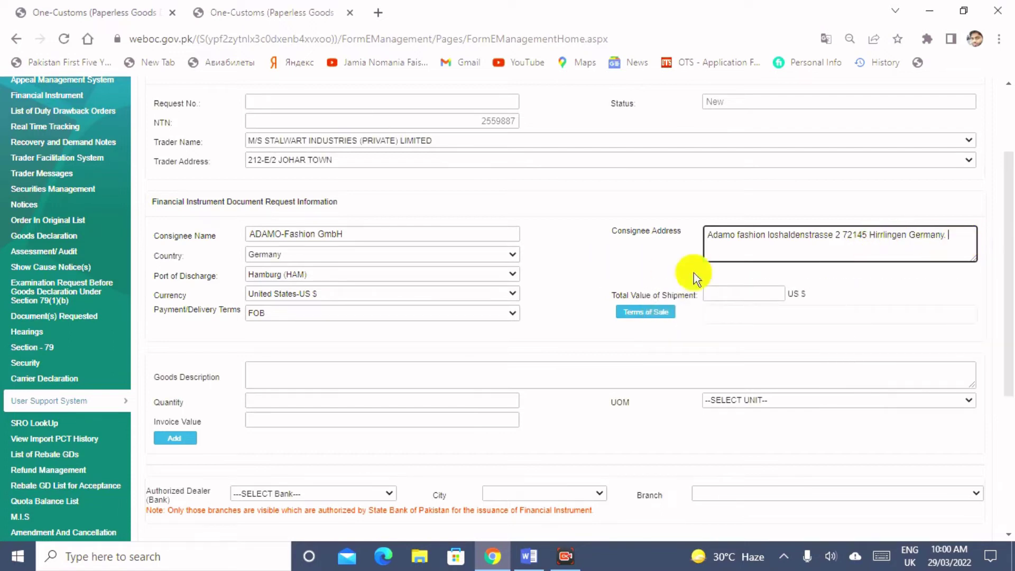
click(613, 272)
Enable Advance Payment in the request's terms of sale and set its share to 20%
click(769, 293)
click(649, 313)
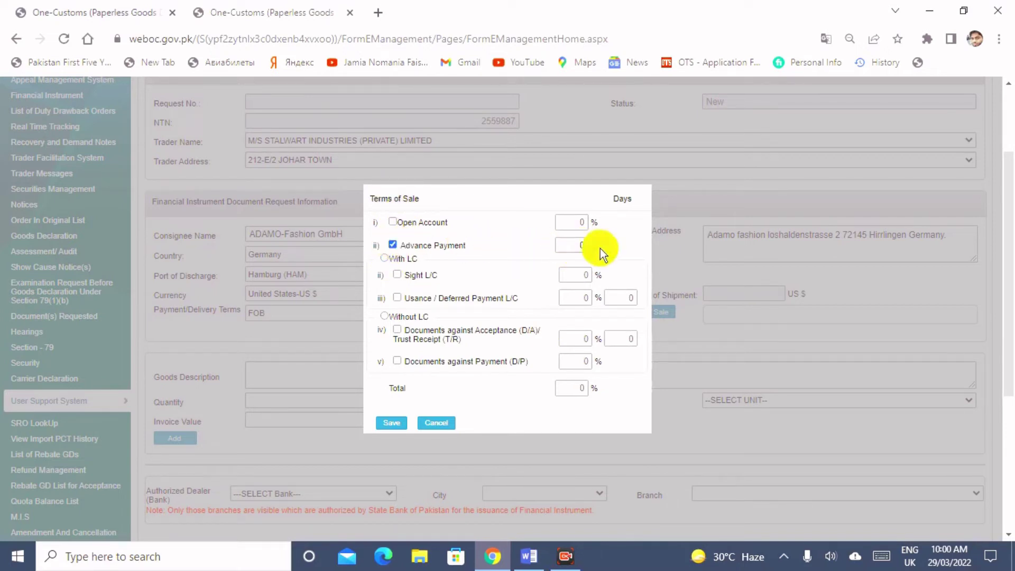
click(583, 245)
text(20)
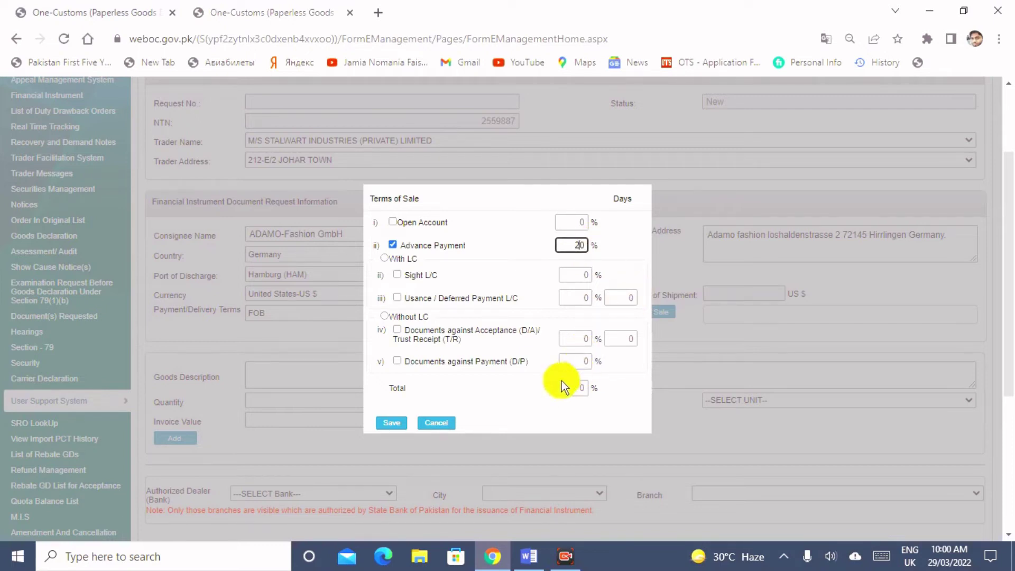
Enable Documents against Payment (D/P) at 80% in the terms of sale and save the terms
click(398, 361)
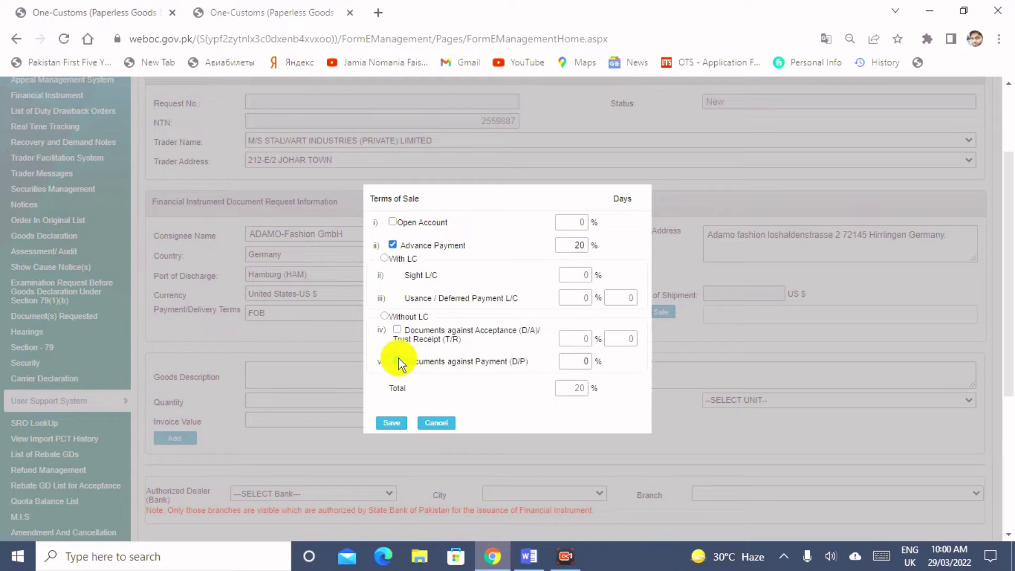
click(579, 364)
click(587, 364)
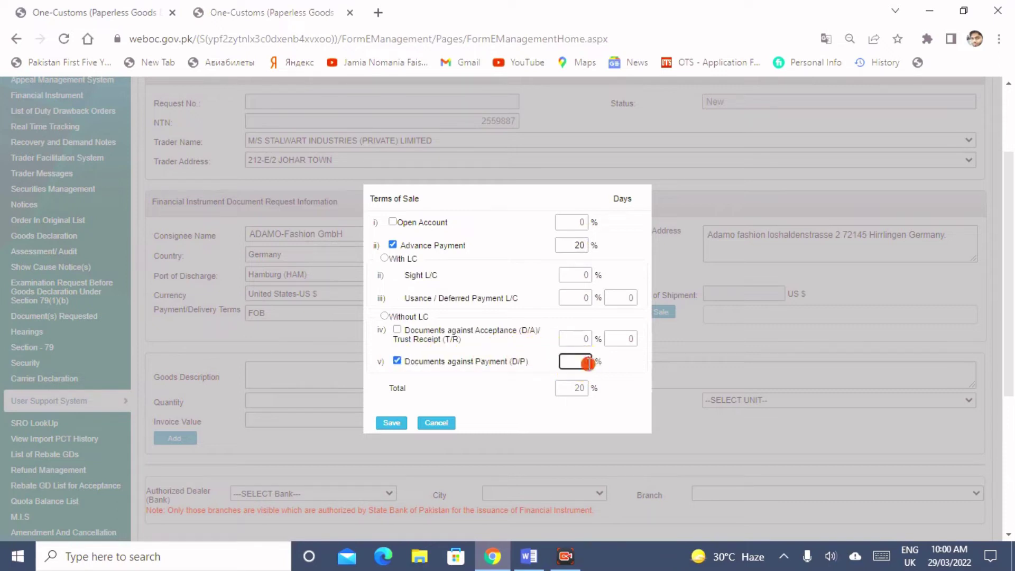
text(80)
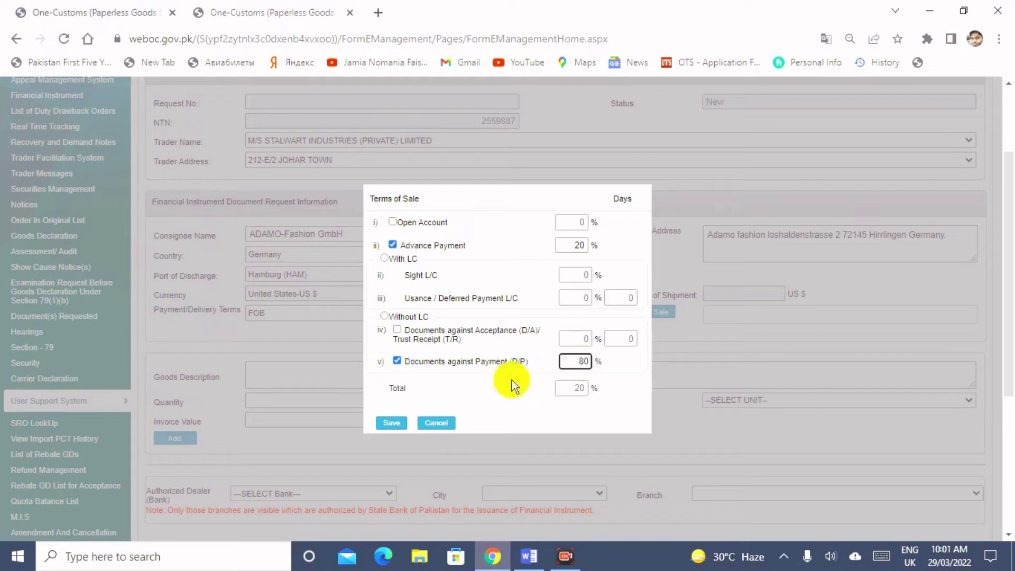
click(505, 399)
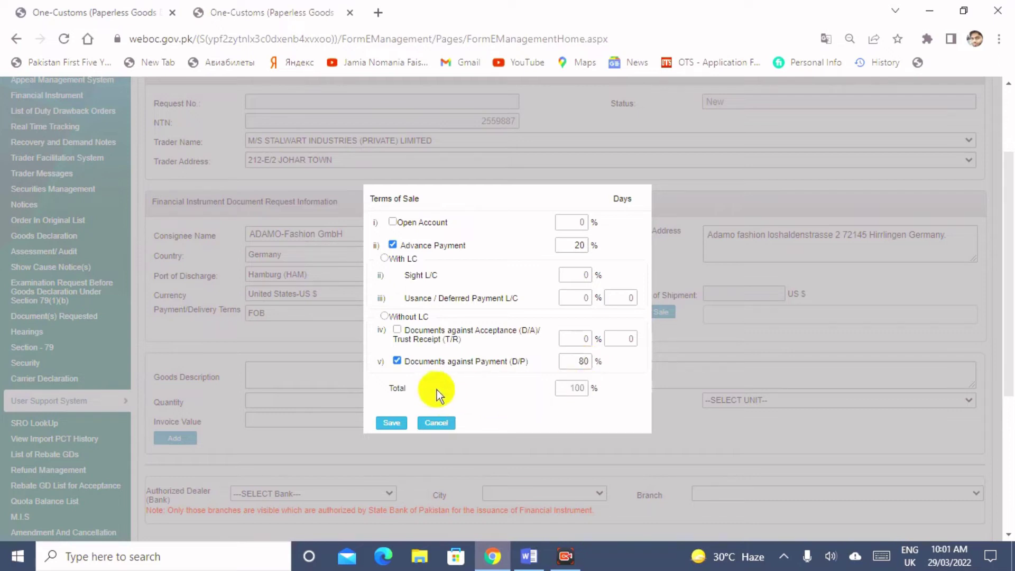
click(392, 425)
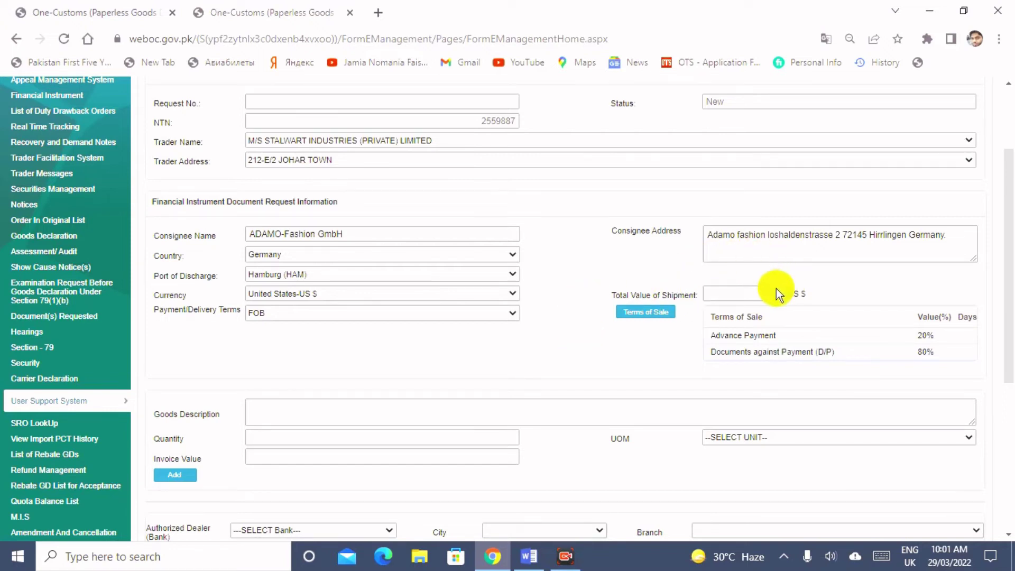
Enter "All knit Top-st_floyd _2.st_fabio_2.st_floyd_3.st_fabio_3" as the goods description
click(736, 297)
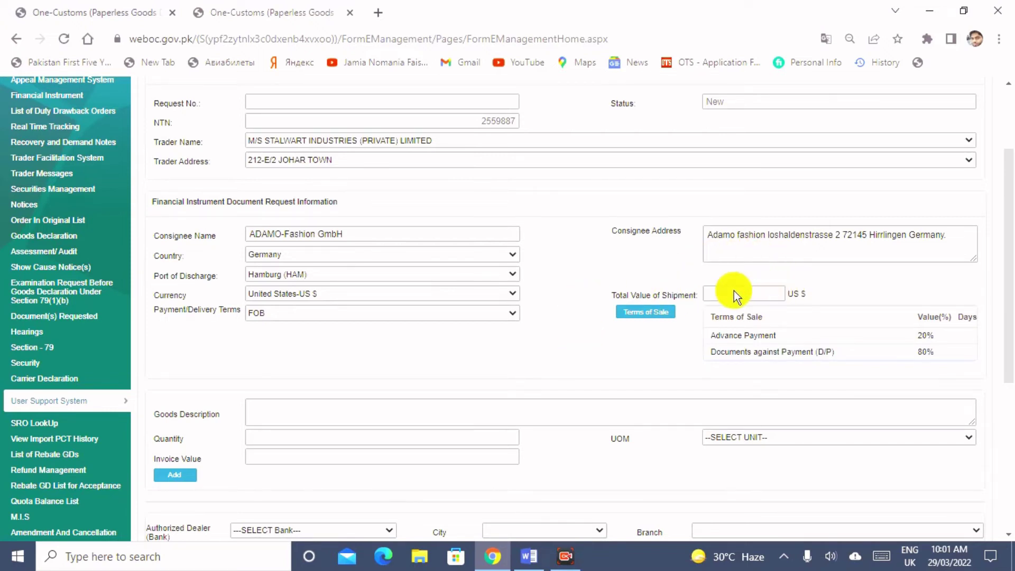
scroll(737, 297, down, 1)
scroll(735, 290, down, 2)
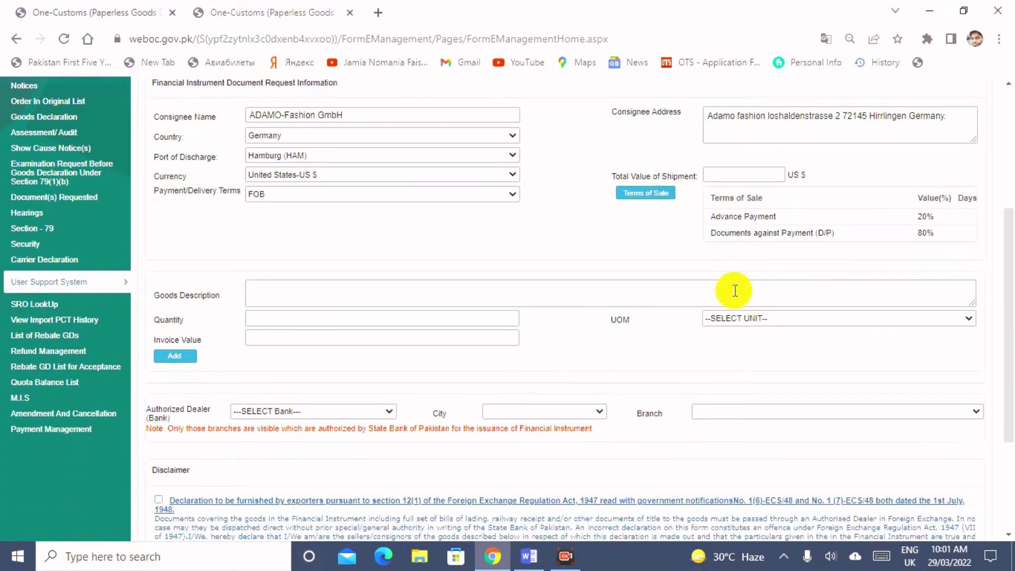
scroll(735, 291, down, 1)
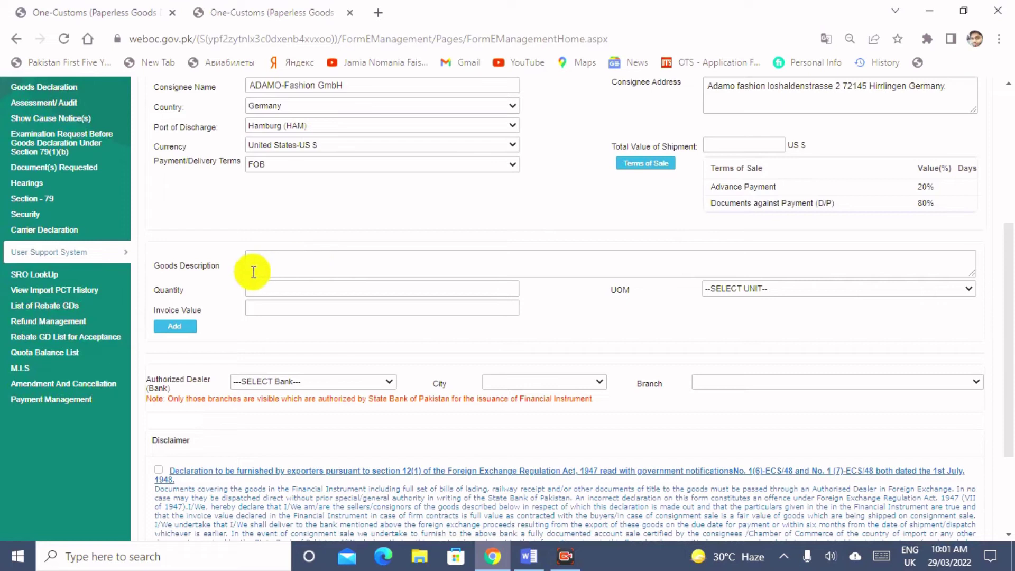
click(259, 267)
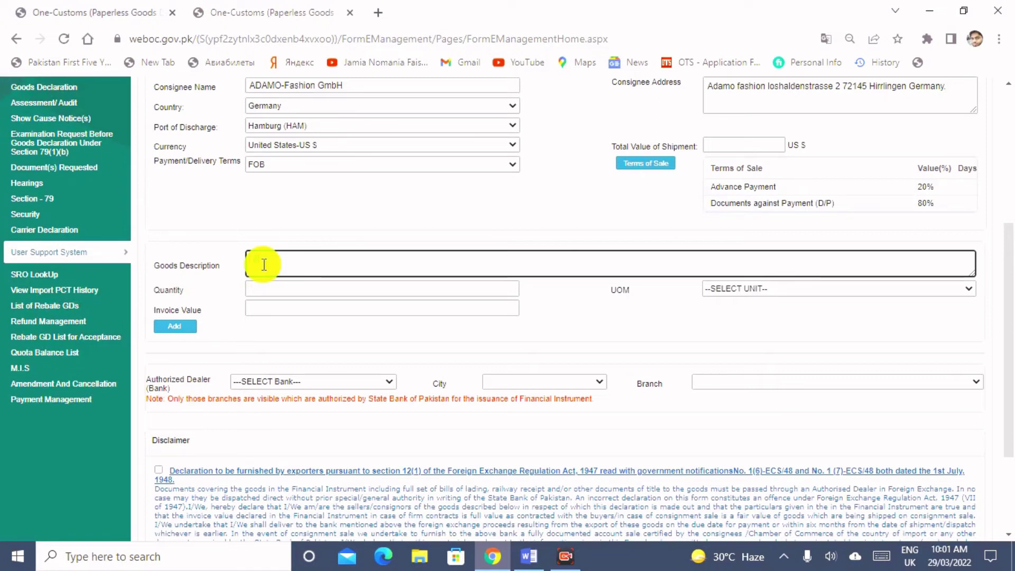
text(All k)
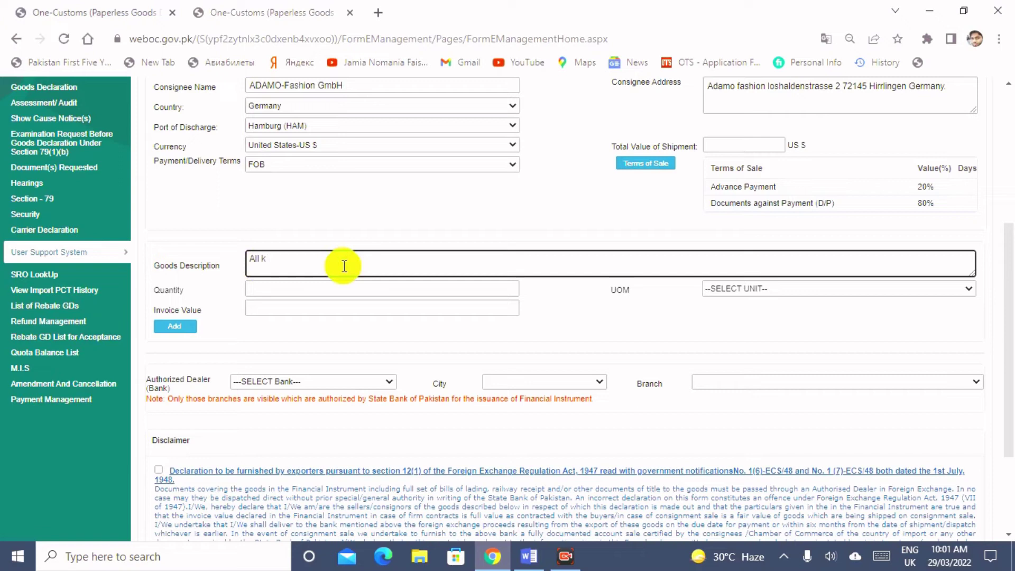
text(nnit Top-)
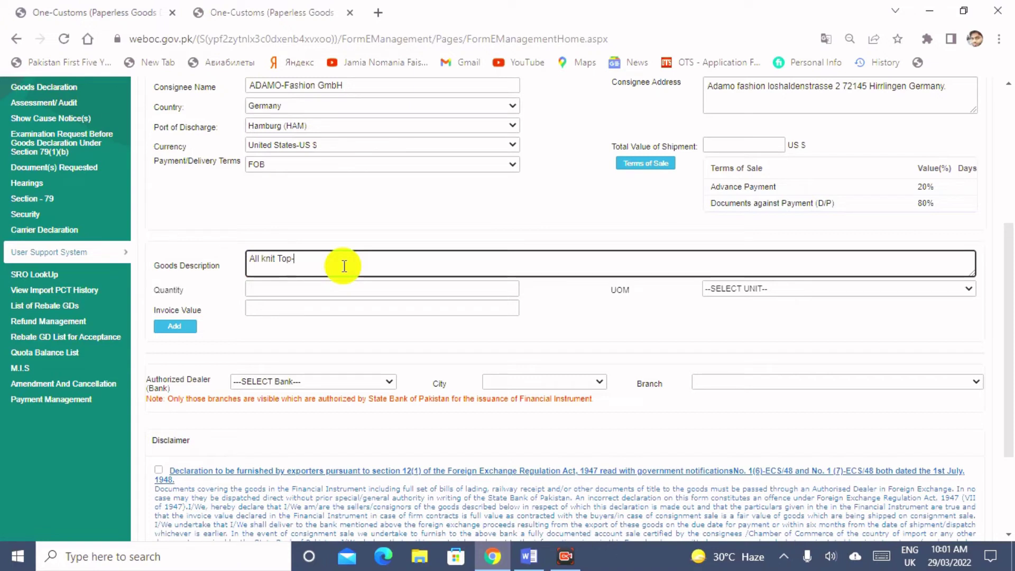
text(st-)
key(BackSpace)
text(_floyd)
text(abio_2.st_floyd_3)
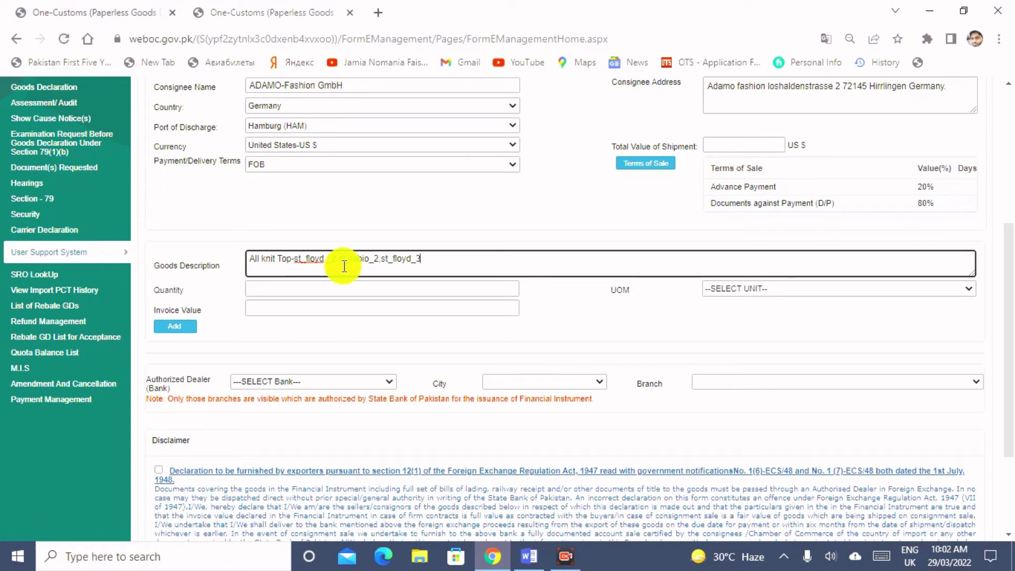
text(,st_fabio_3)
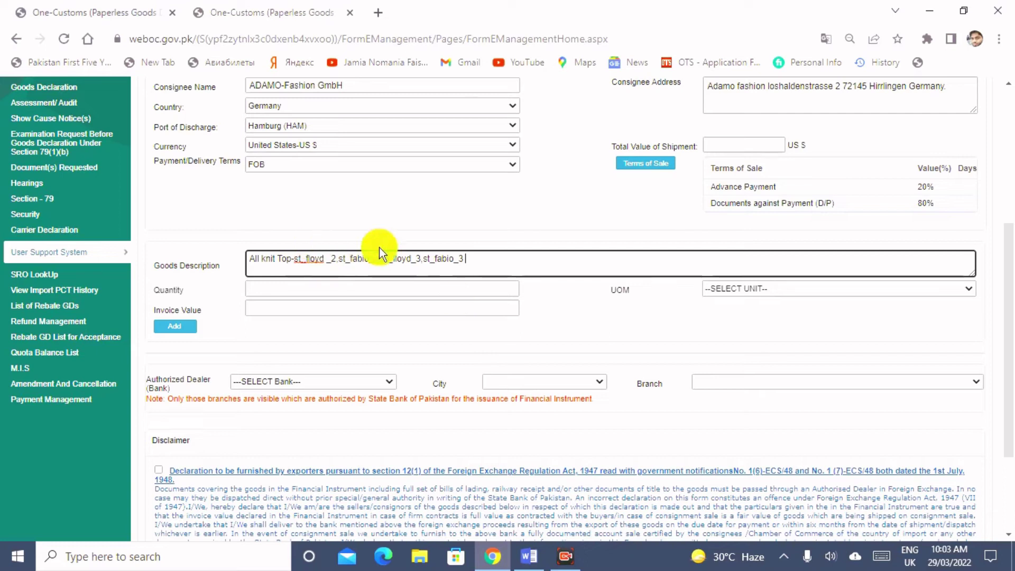
Set the quantity of the described goods to 4974
click(507, 290)
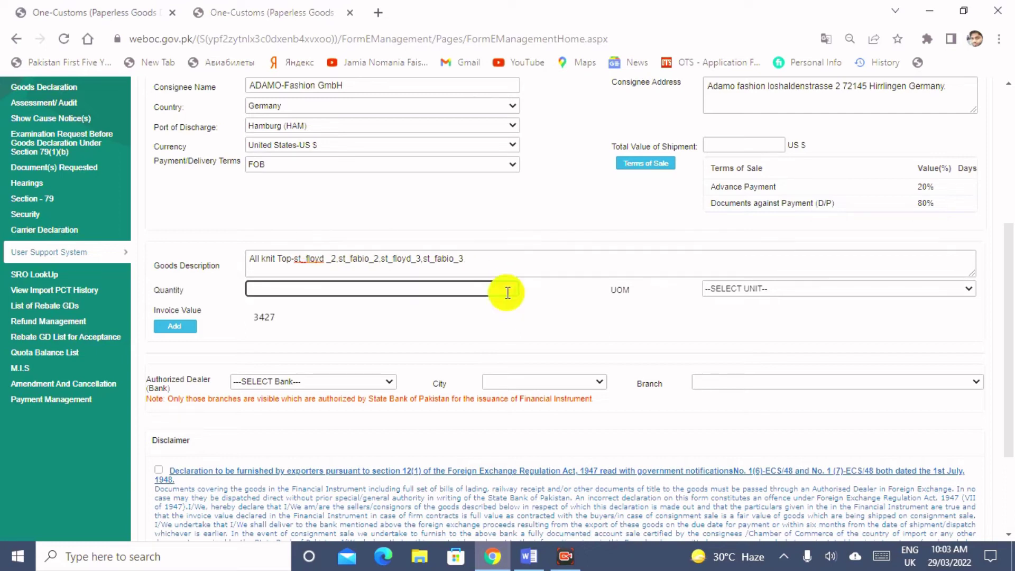
key(Escape)
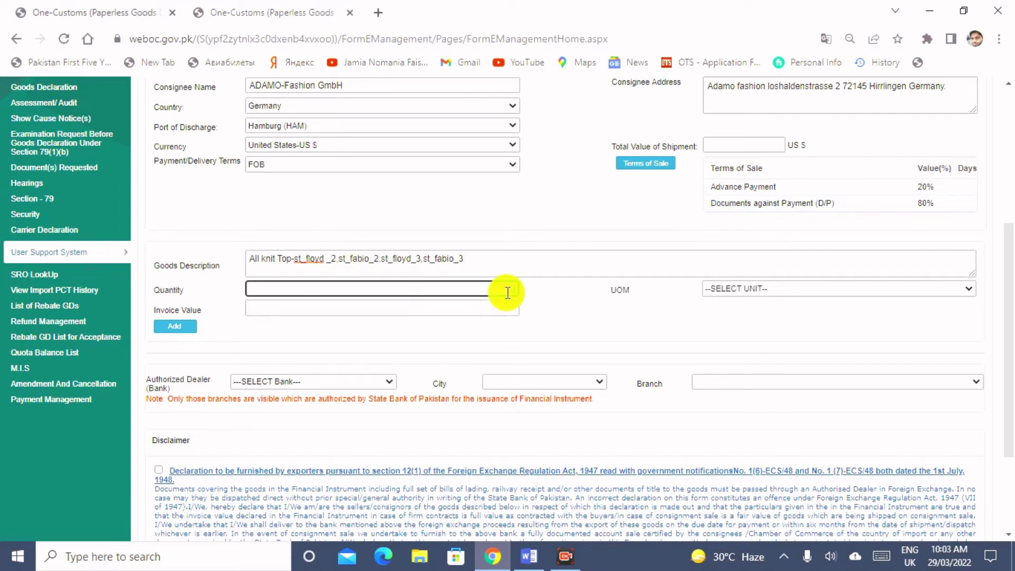
text(8873)
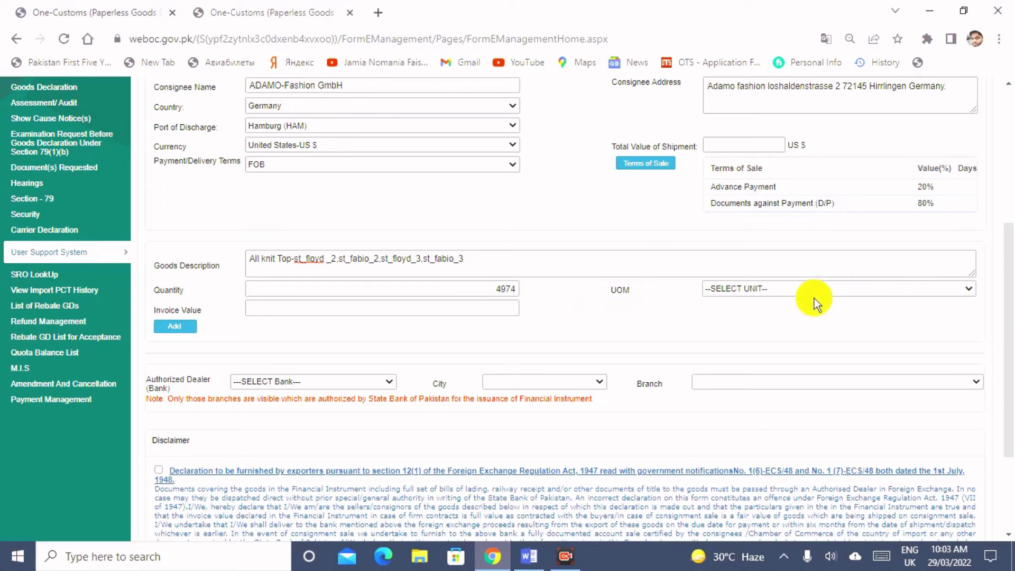
Set the unit of measure for the goods to u
click(968, 290)
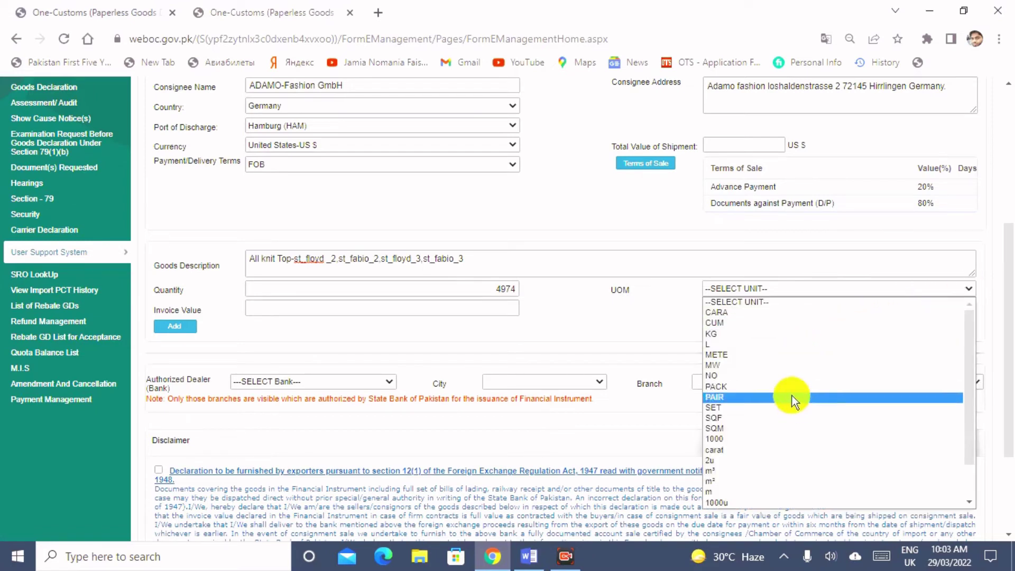
key(Up)
key(Up)
key(Down)
key(Down)
key(Down)
key(Down)
key(Up)
key(Up)
key(Up)
key(Up)
key(Up)
key(Up)
key(Up)
key(Down)
key(Down)
key(Down)
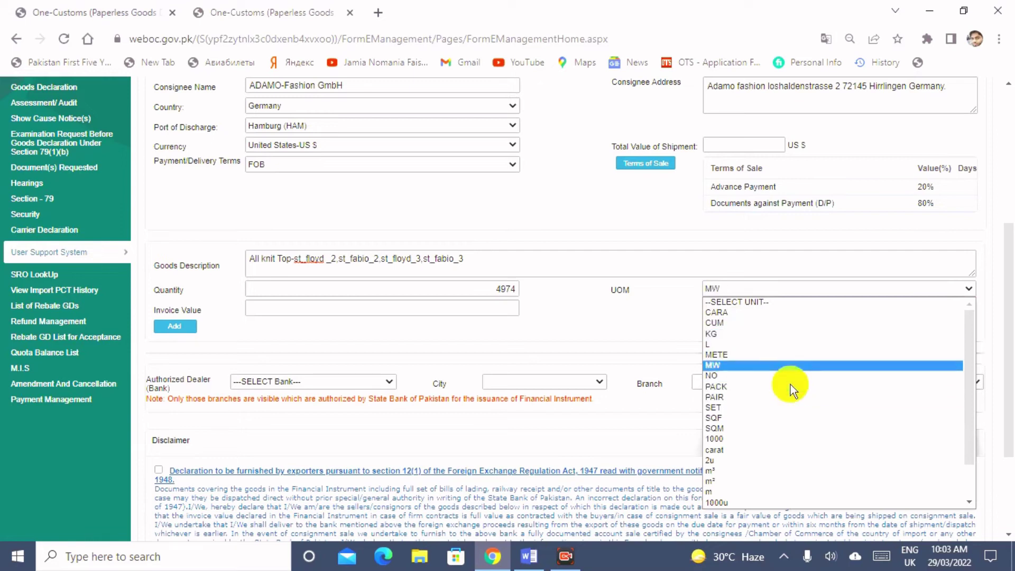
key(Up)
key(Up)
key(Up)
key(Down)
key(Down)
key(Down)
key(Down)
key(Down)
key(Down)
key(Down)
key(Down)
key(Down)
key(Down)
key(Down)
key(Down)
key(Down)
key(Down)
key(Down)
key(Down)
key(Down)
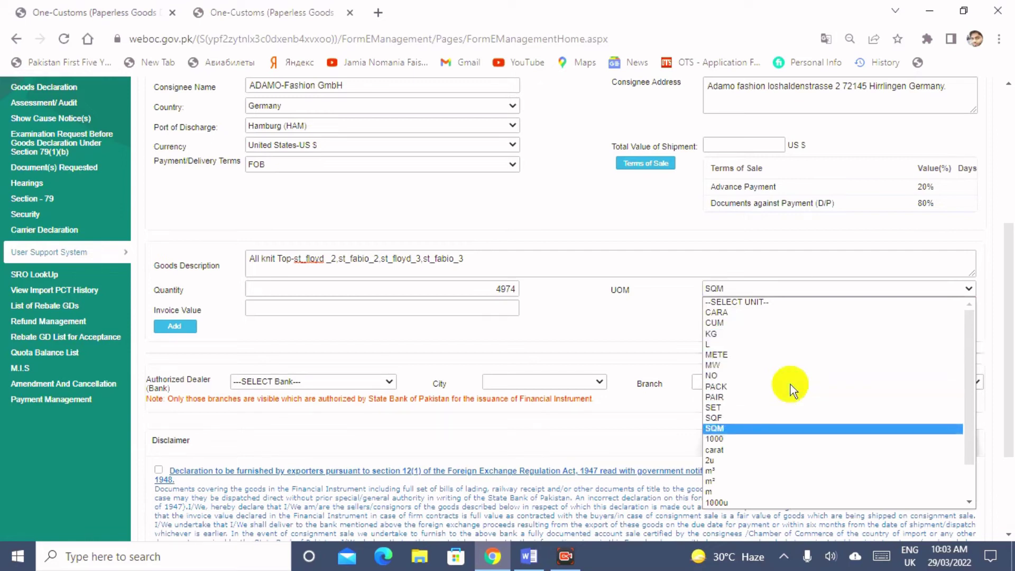
key(Down)
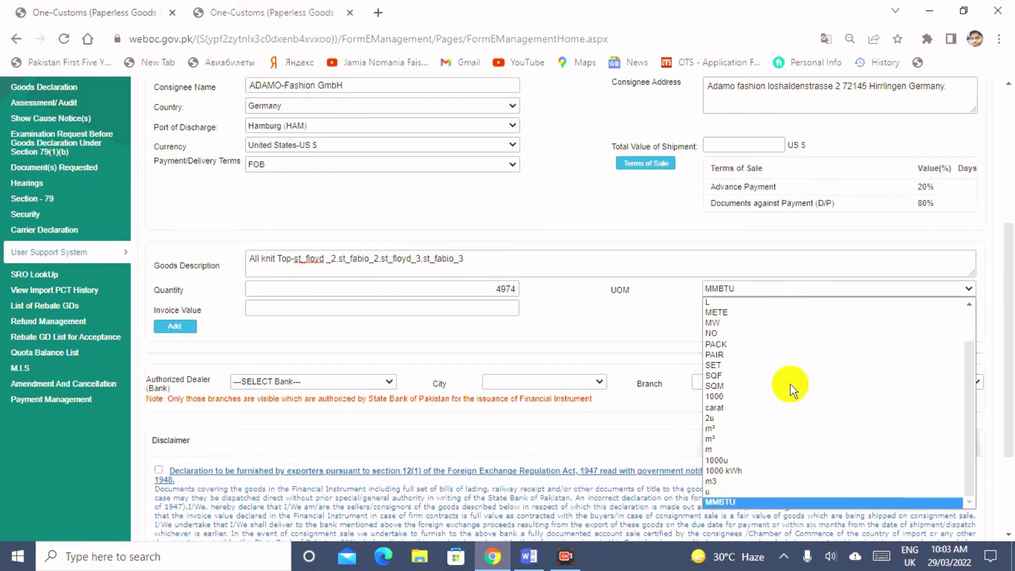
click(706, 492)
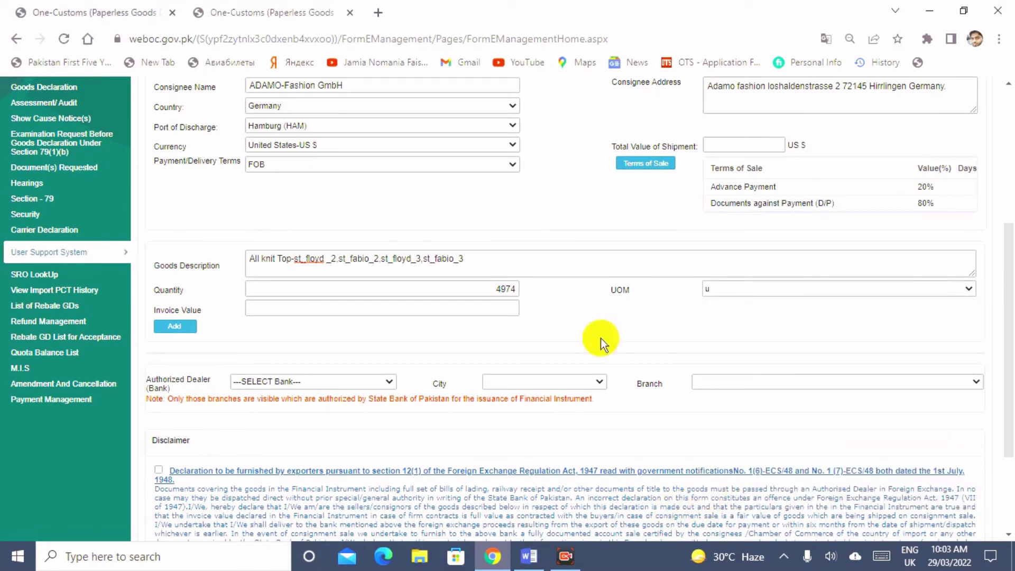
Set the invoice value to 30192.02 and add the goods item to the request
click(505, 312)
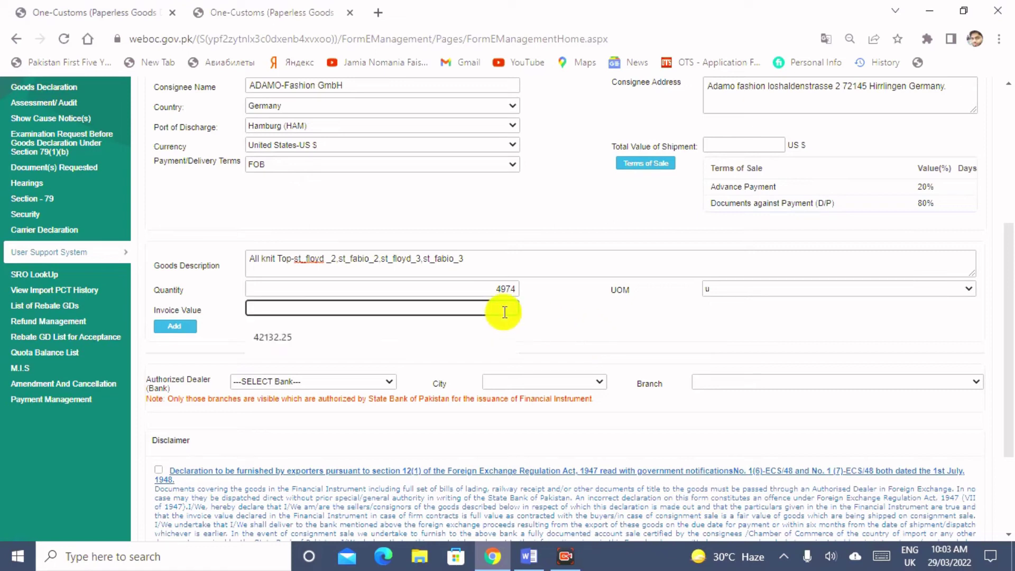
click(504, 312)
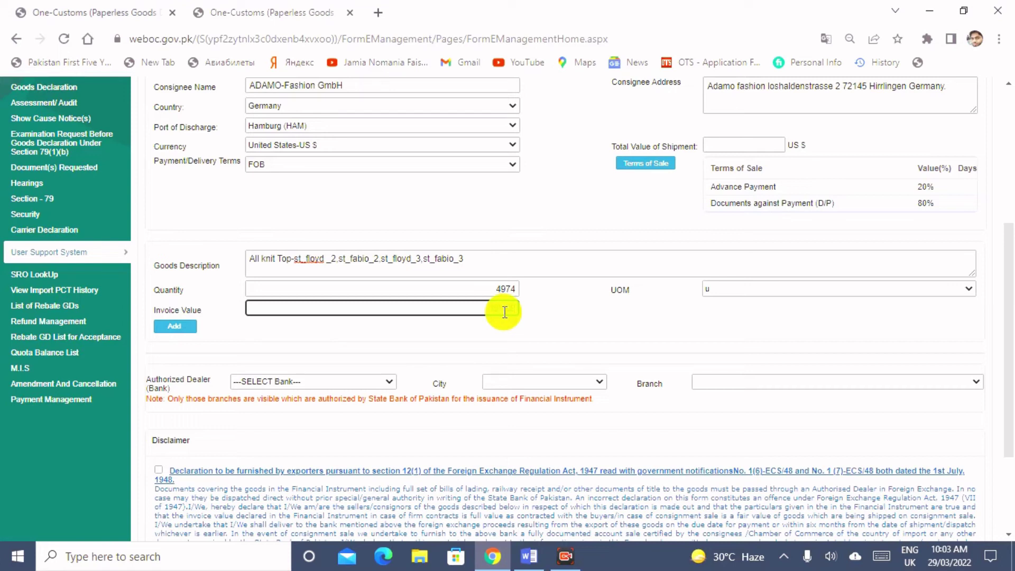
text(30192.02)
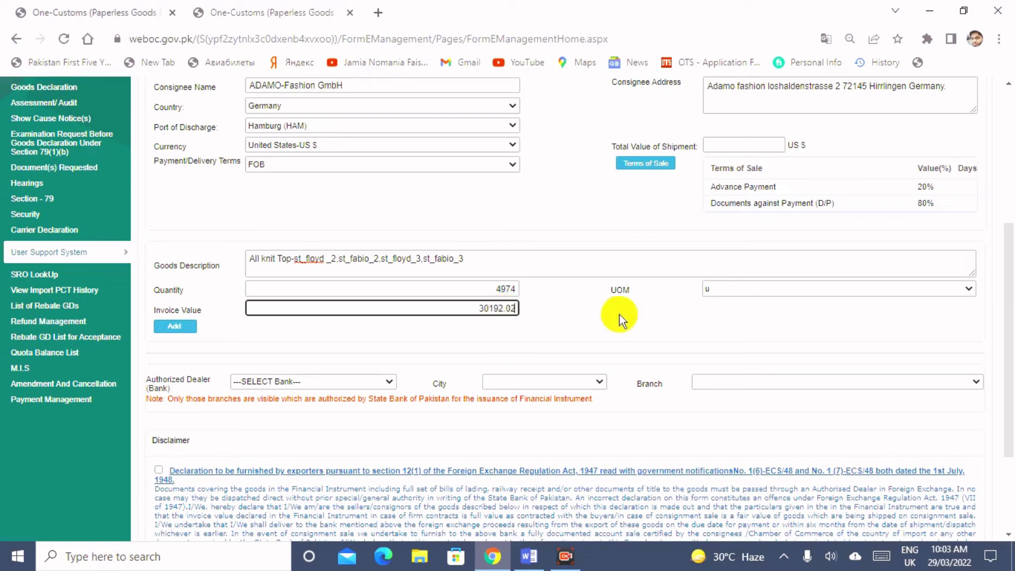
click(578, 301)
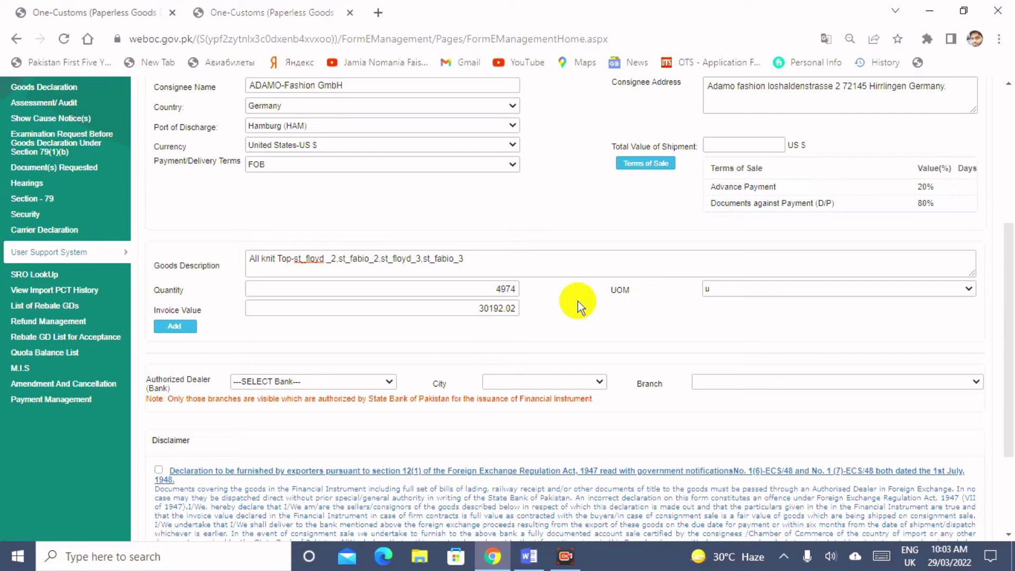
click(182, 332)
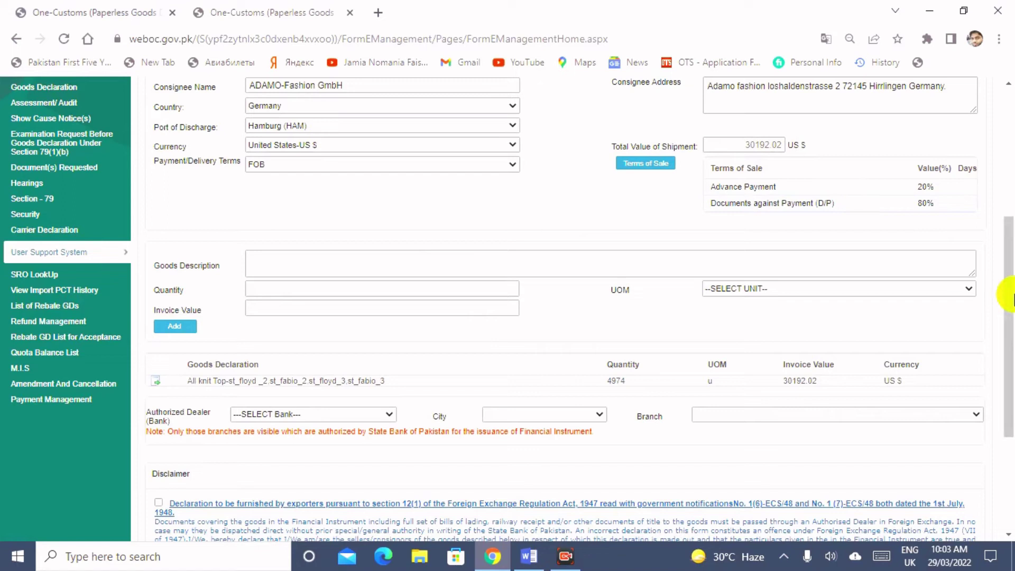
Look through the whole list of authorized dealer banks for the request, from the first entry to the last and back
drag(1005, 287, 1004, 360)
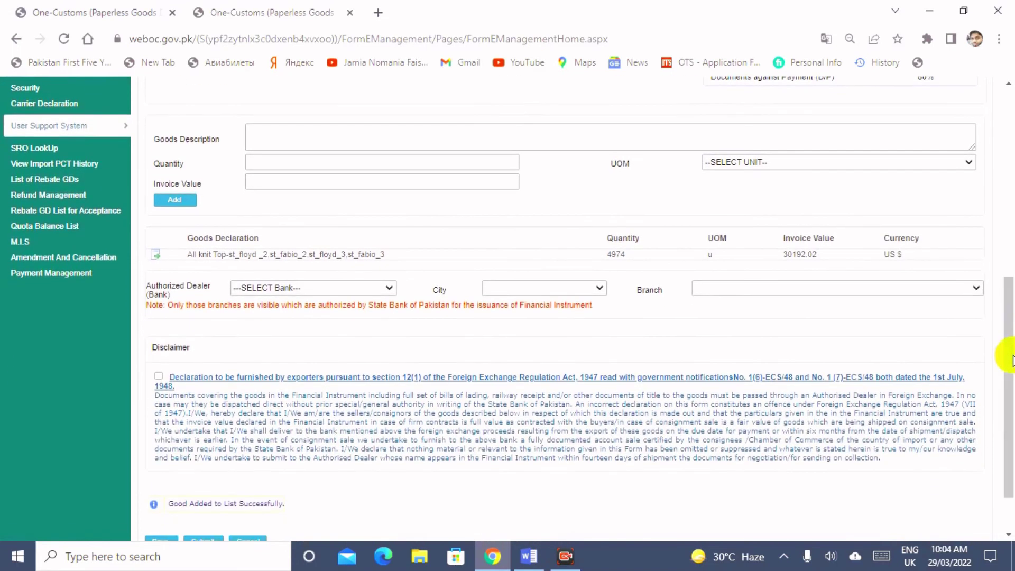
click(391, 287)
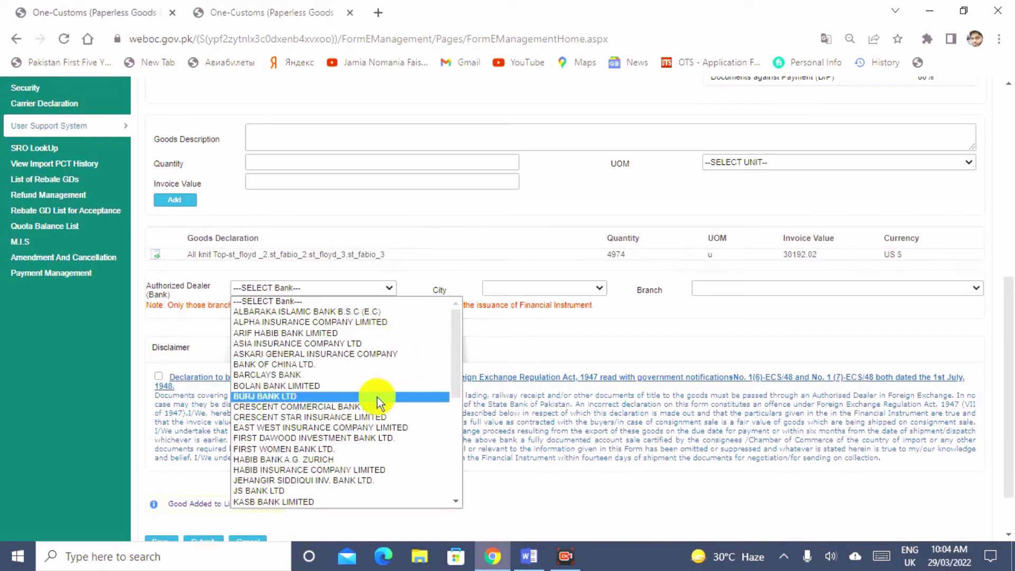
drag(454, 374, 455, 334)
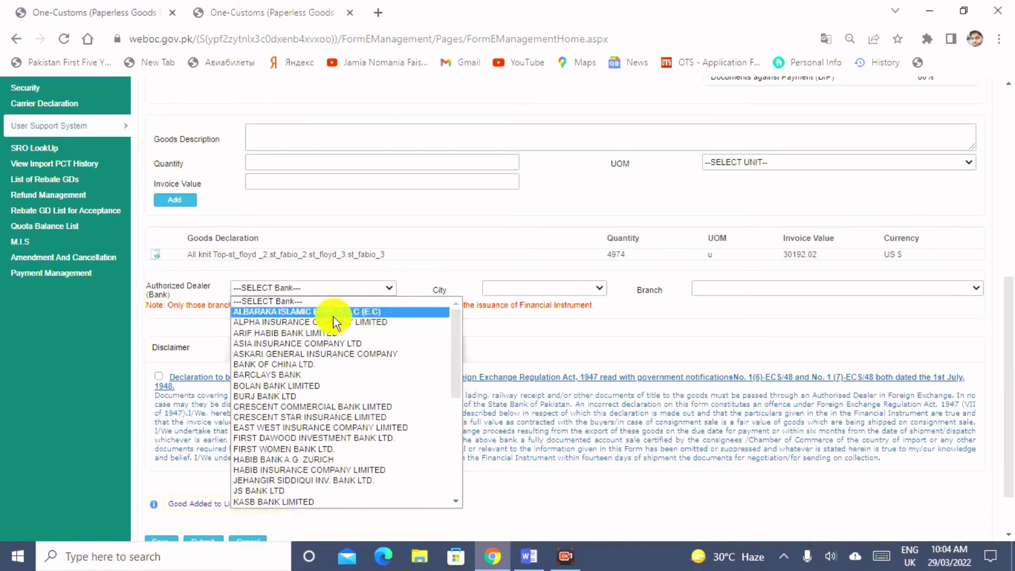
key(Down)
key(Down)
key(Down)
key(Down)
key(Down)
key(Down)
key(Down)
key(Down)
key(Down)
key(Down)
key(Down)
key(Down)
key(Down)
key(Down)
key(Down)
key(Down)
key(Down)
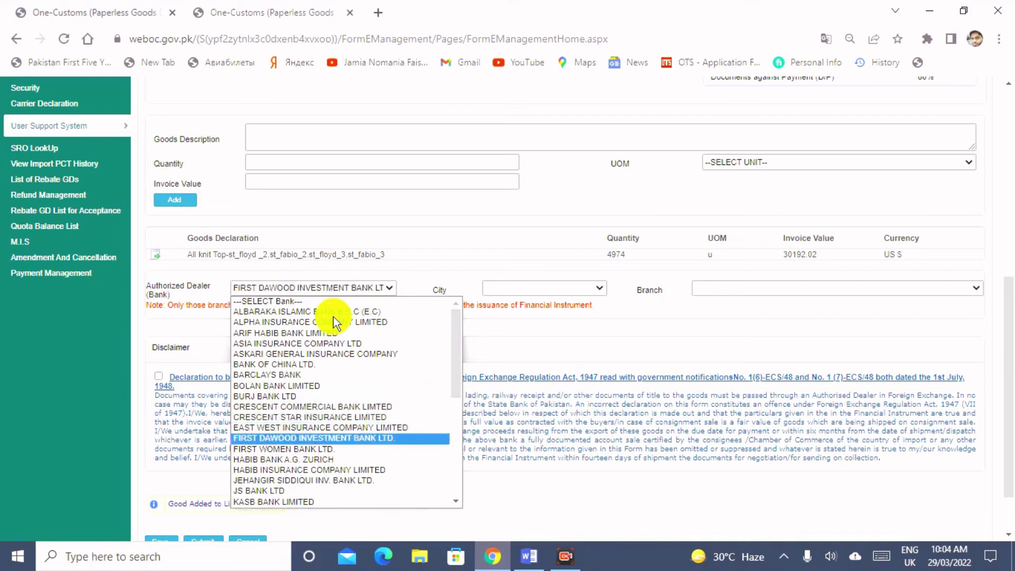
key(Down)
key(Down)
key(Down)
key(Down)
key(Down)
key(Down)
key(Down)
key(Down)
key(Down)
key(Down)
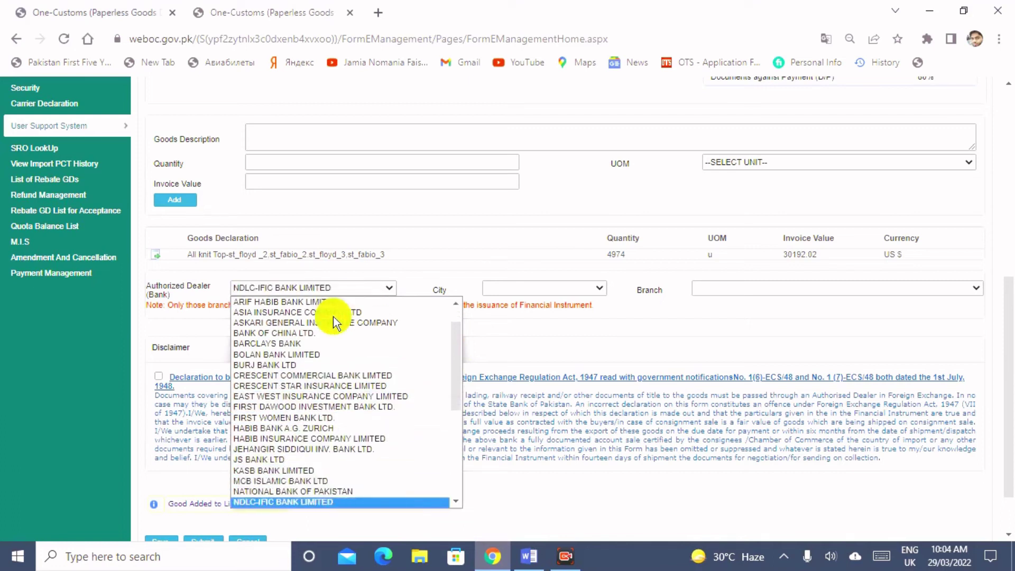
key(Down)
key(Down)
key(Down)
key(Down)
key(Down)
key(Down)
key(Down)
key(Down)
key(Down)
key(Down)
key(Down)
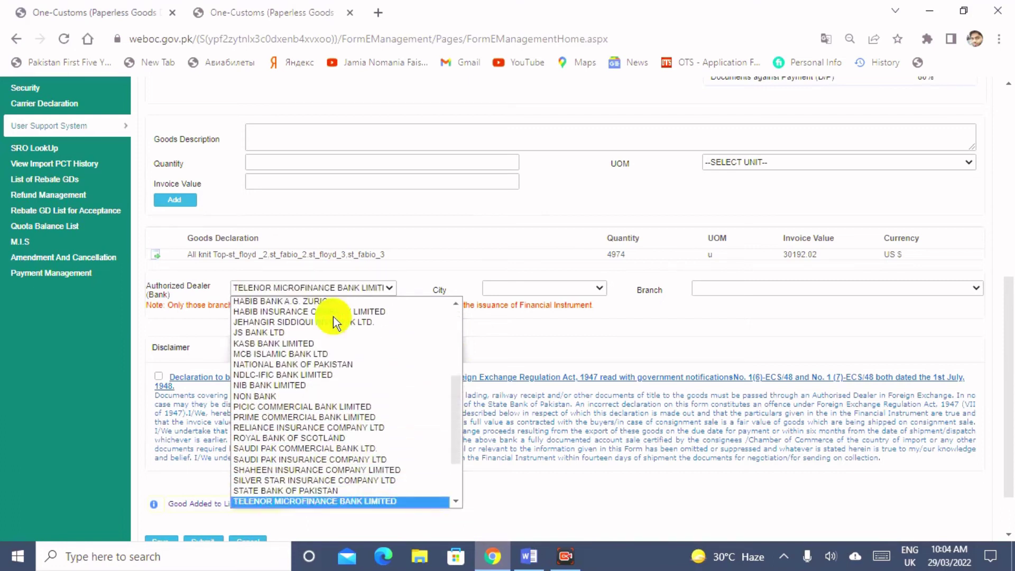
key(Down)
key(Down)
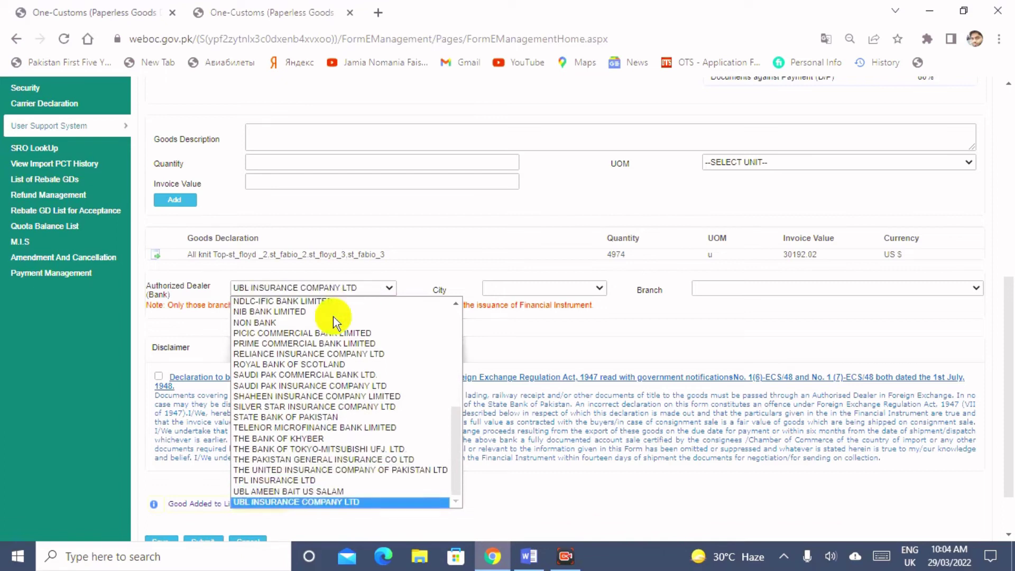
key(Up)
key(Up)
key(Up)
key(Up)
key(Up)
key(Up)
key(Up)
key(Up)
key(Up)
key(Up)
key(Up)
key(Up)
key(Up)
key(Up)
key(Up)
key(Up)
key(Up)
key(Up)
key(Up)
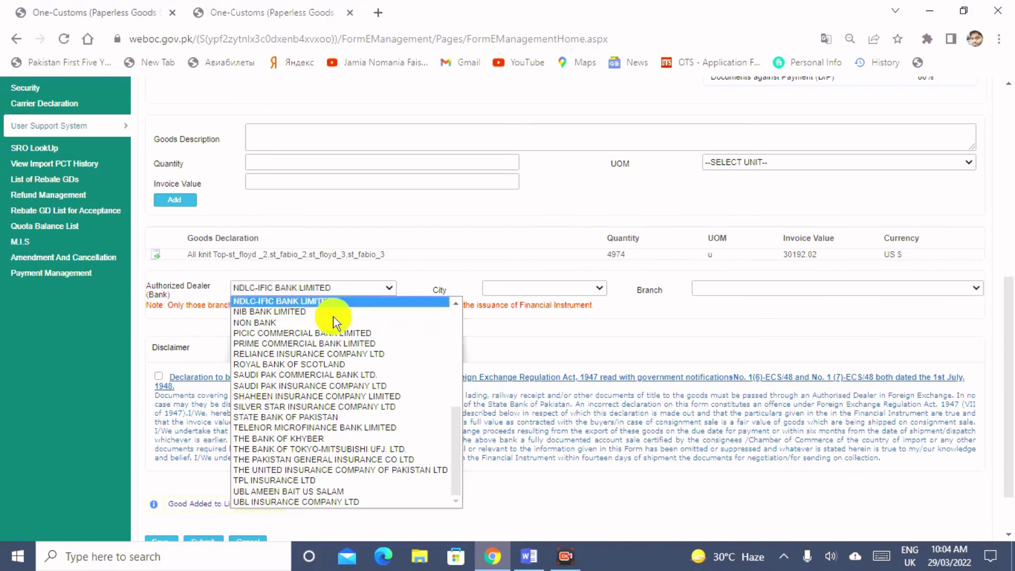
key(Up)
key(Up)
key(Up)
key(Up)
key(Up)
key(Up)
key(Up)
key(Up)
key(Up)
key(Up)
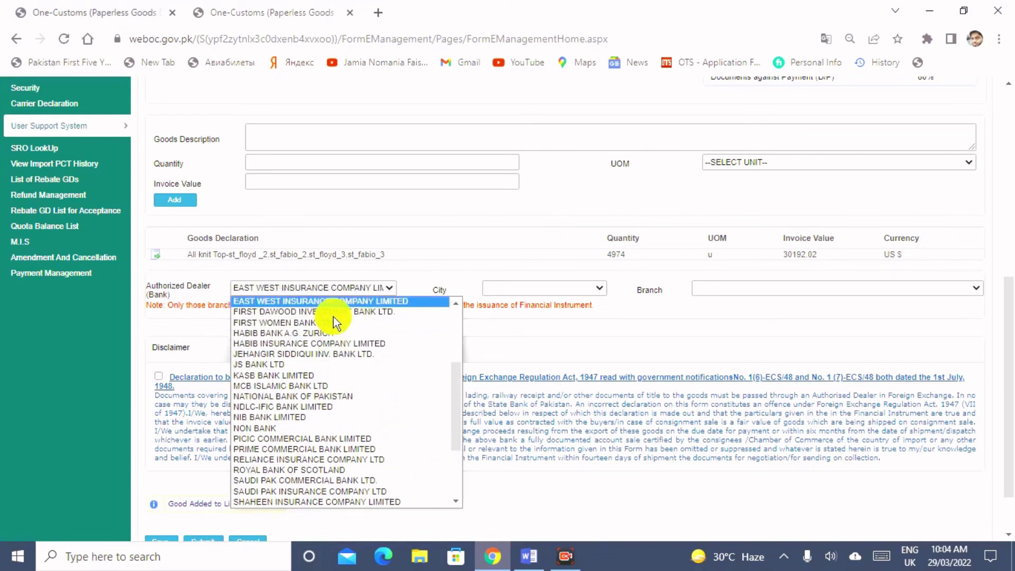
key(Up)
key(Up)
key(Up)
key(Up)
key(Up)
key(Up)
key(Up)
key(Up)
key(Up)
key(Up)
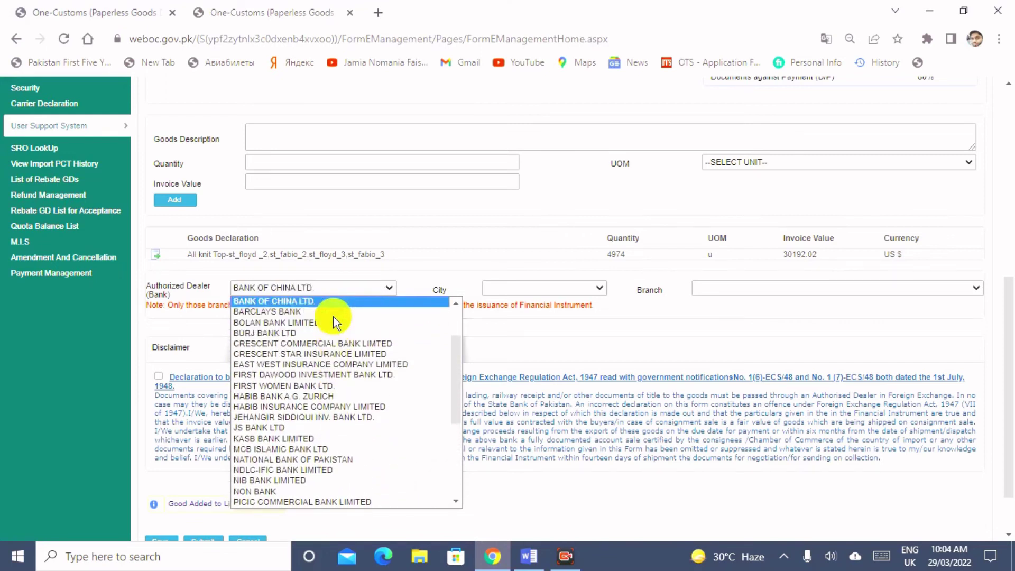
key(Up)
key(Up)
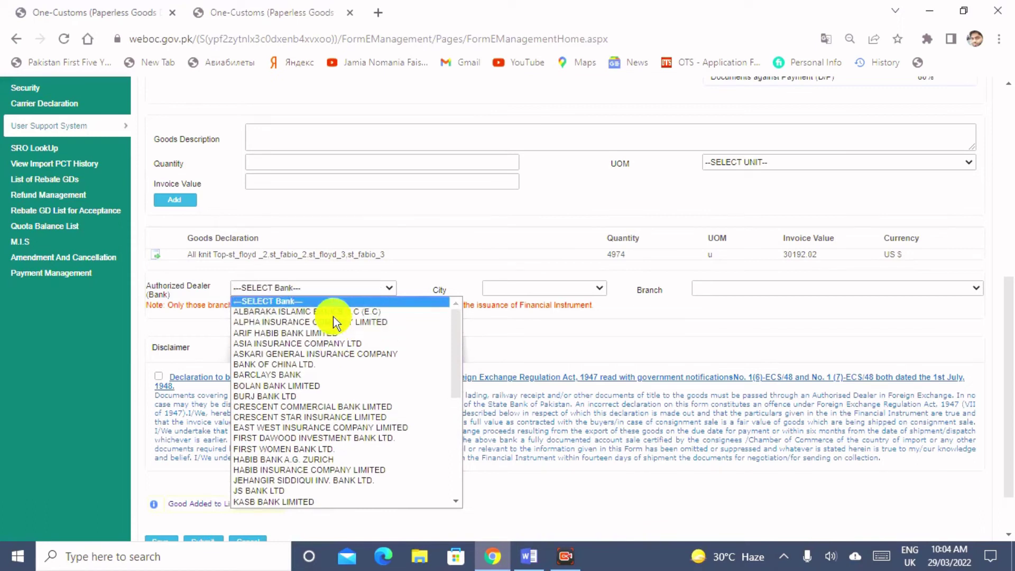
Choose ARIF HABIB BANK LIMITED as the authorized dealer bank for the request
key(Down)
key(Down)
key(Down)
key(Down)
key(Down)
key(Down)
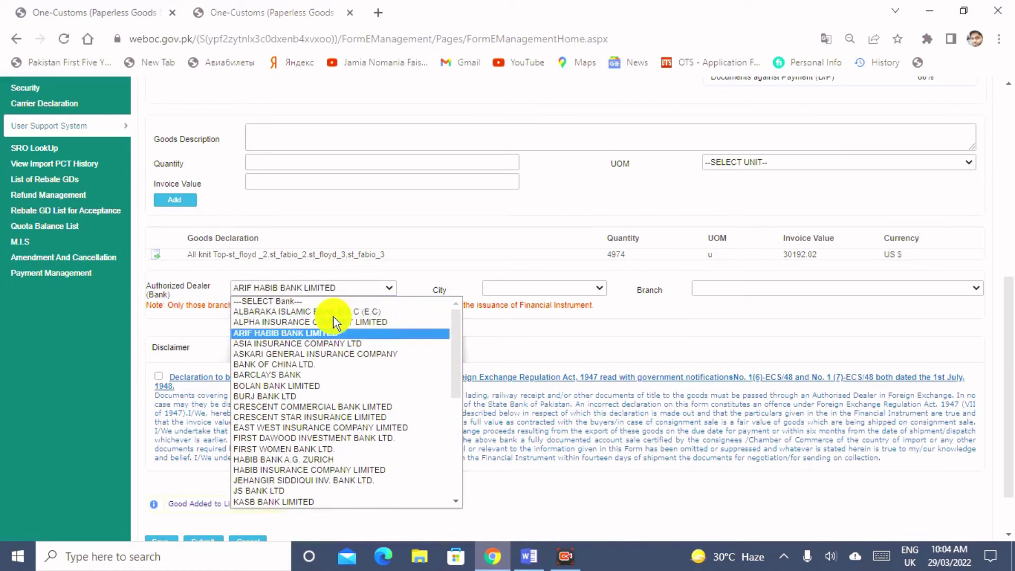
key(Up)
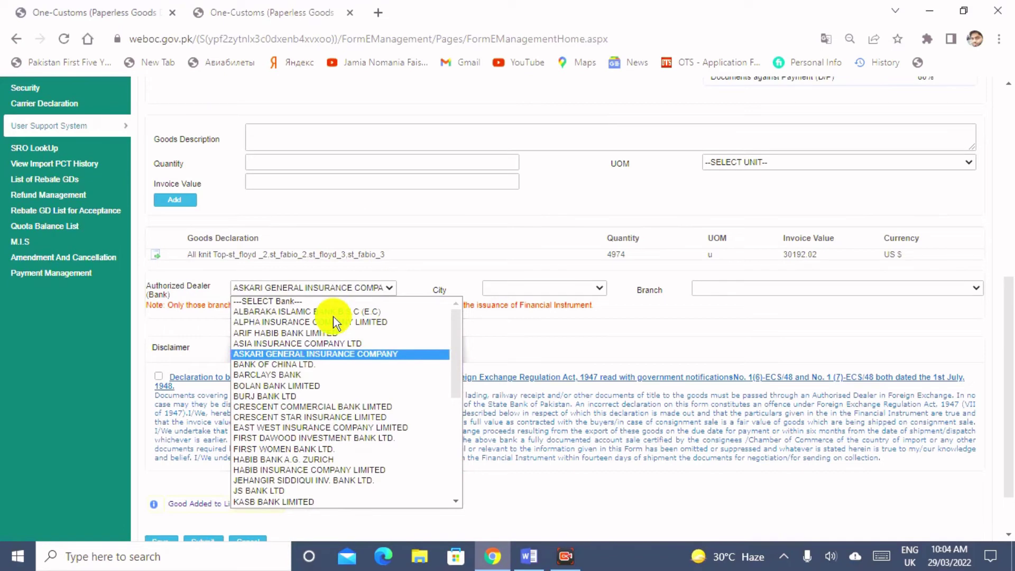
key(Up)
key(Up)
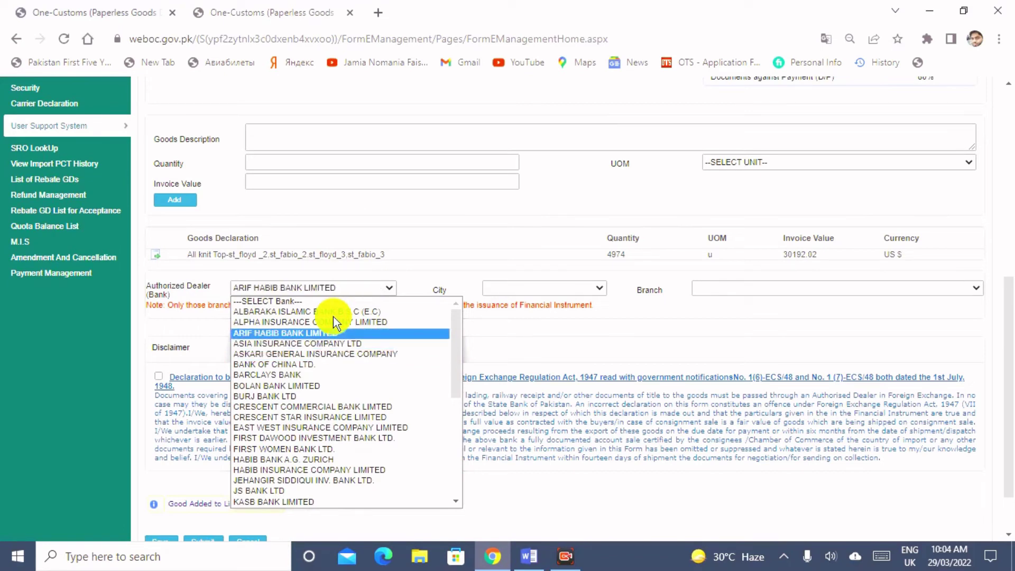
click(332, 332)
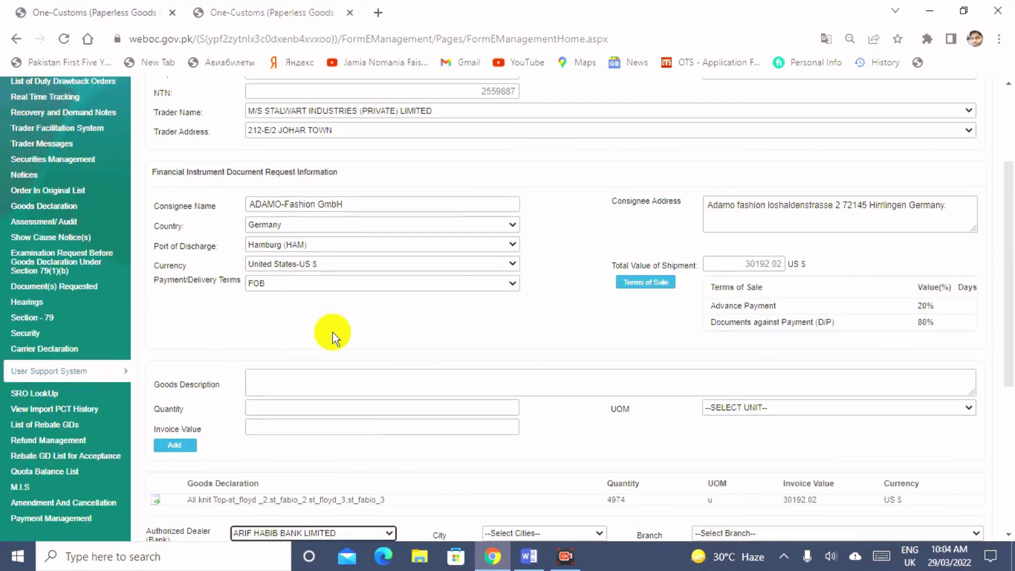
Set the authorized dealer's city to Lahore and check which branches are offered for it
drag(1011, 226, 1009, 343)
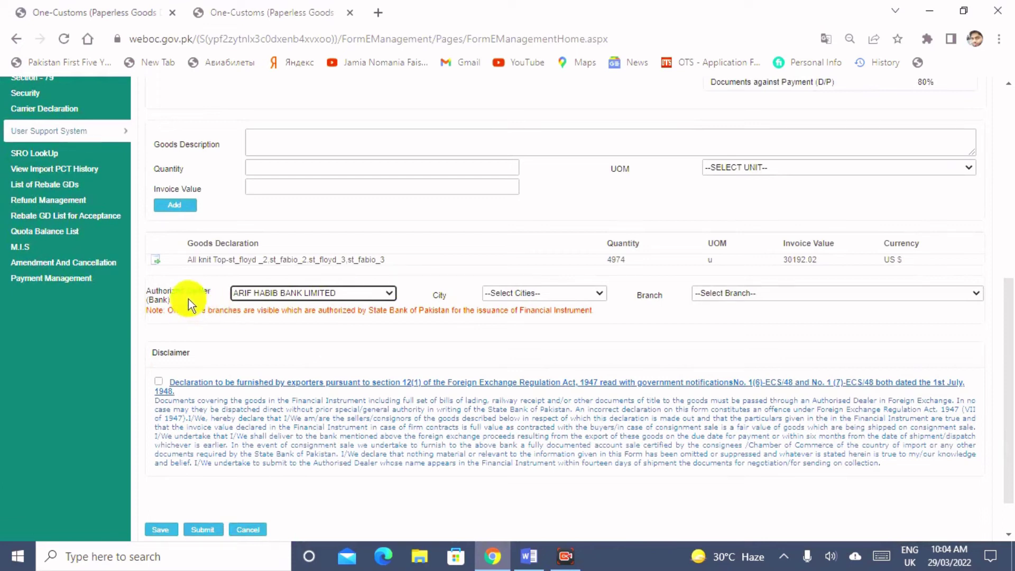
click(596, 297)
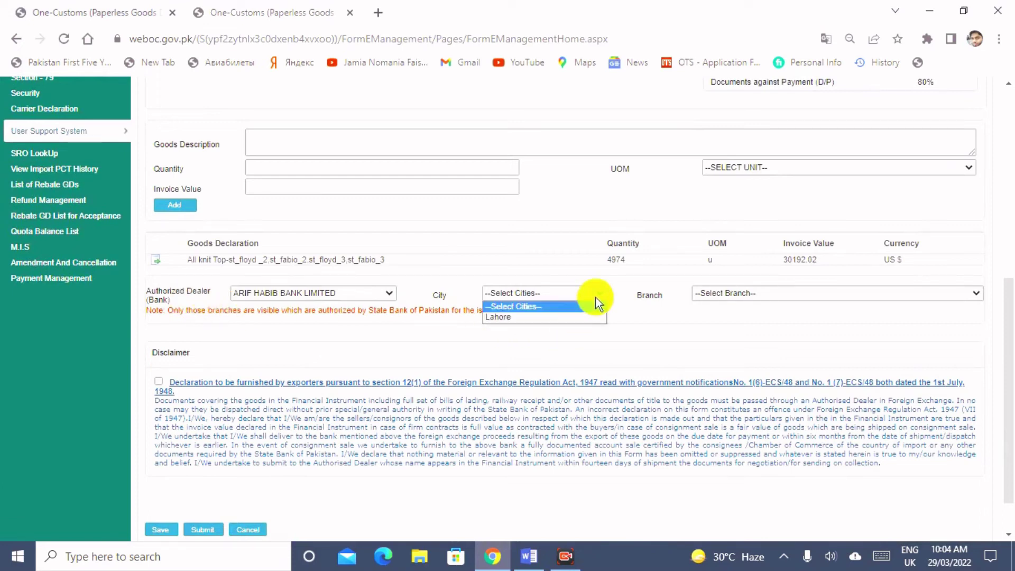
click(540, 319)
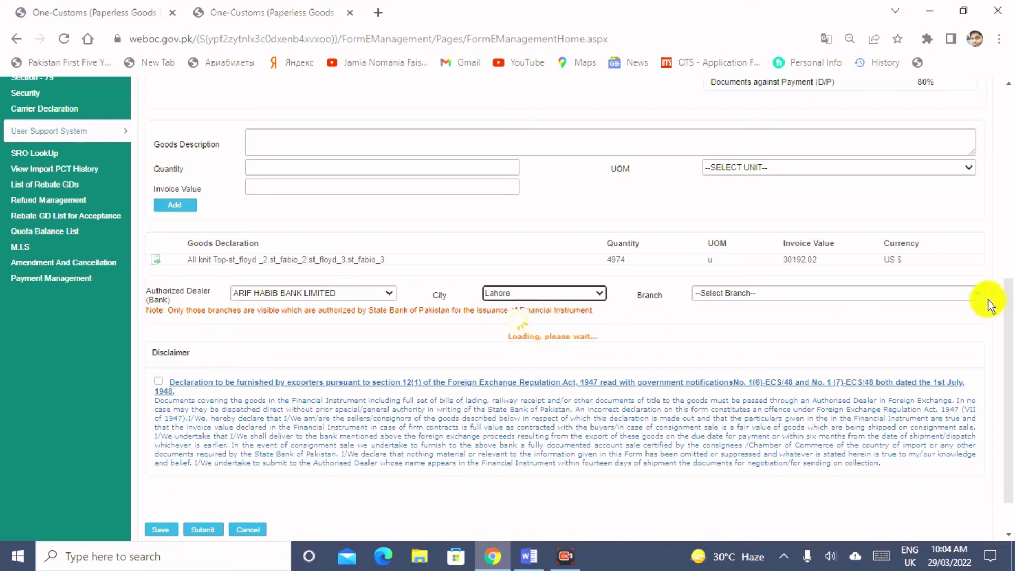
scroll(989, 306, up, 4)
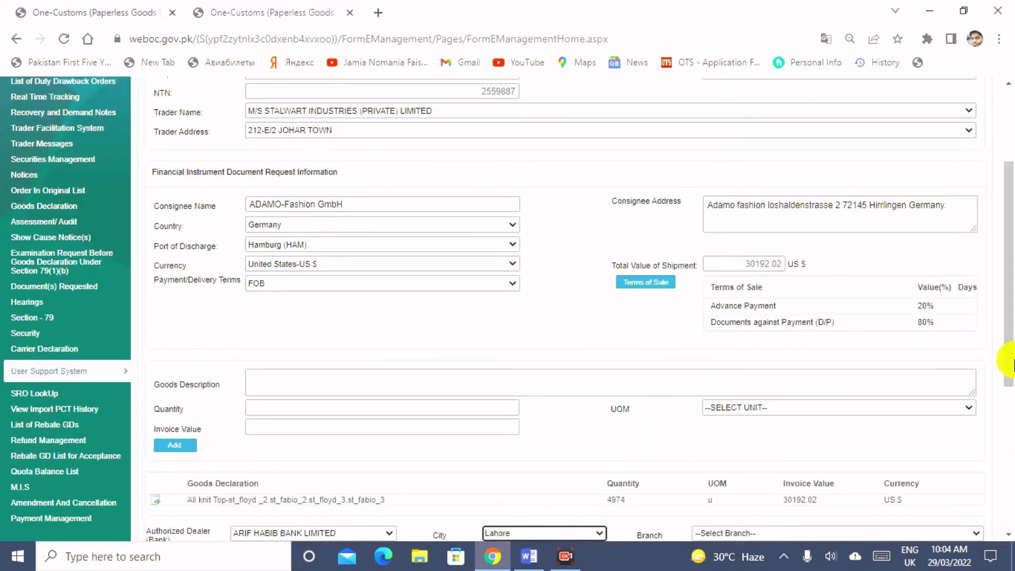
scroll(1006, 464, down, 4)
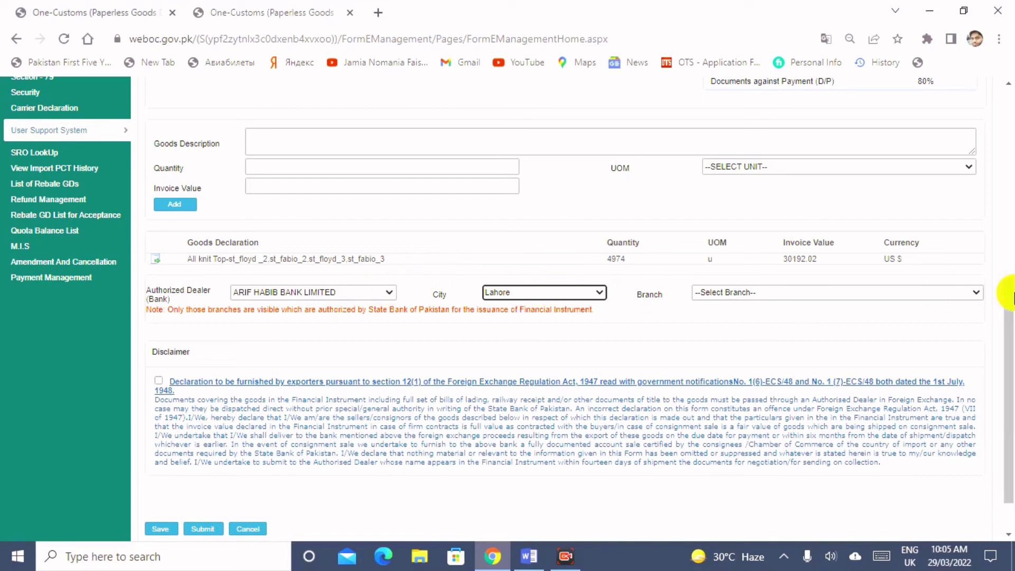
click(975, 294)
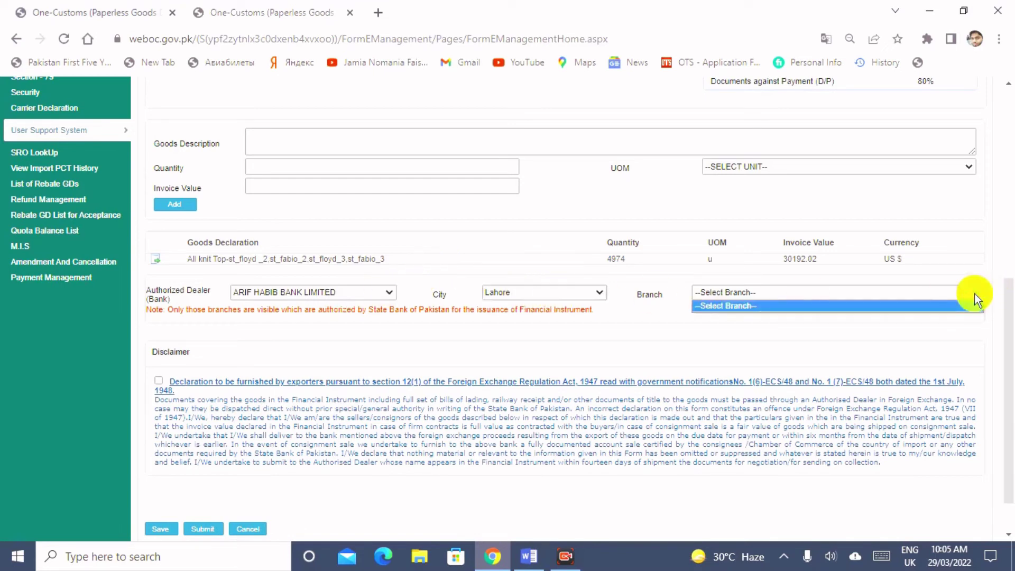
click(870, 306)
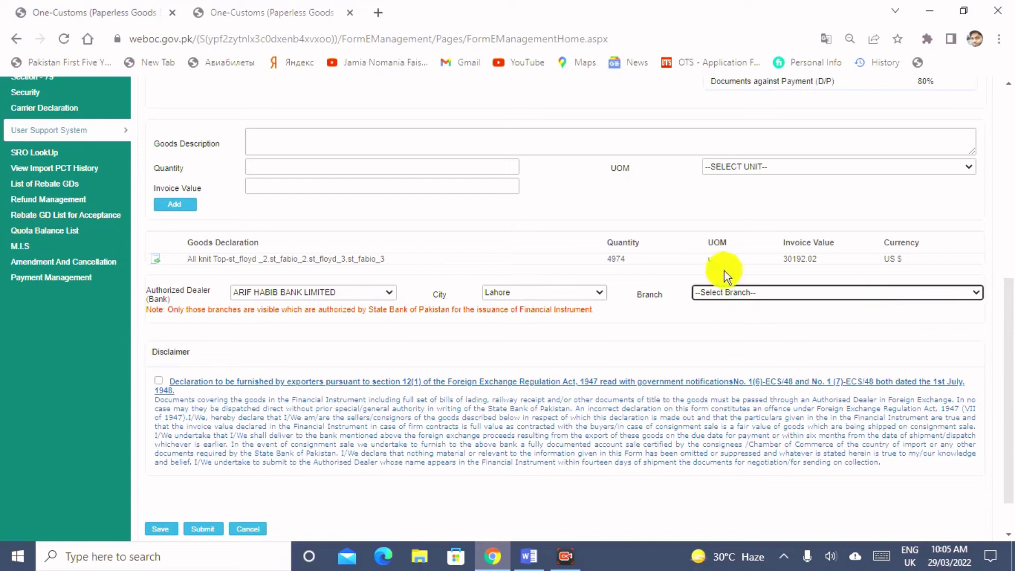
Accept the exporter's declaration in the disclaimer and try to save the financial instrument request
click(159, 380)
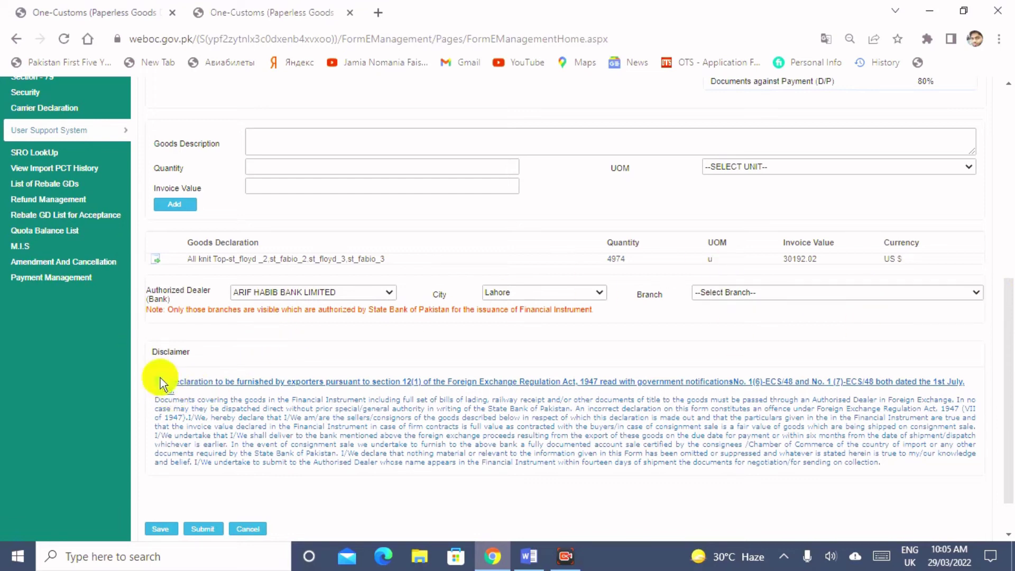
scroll(470, 521, down, 2)
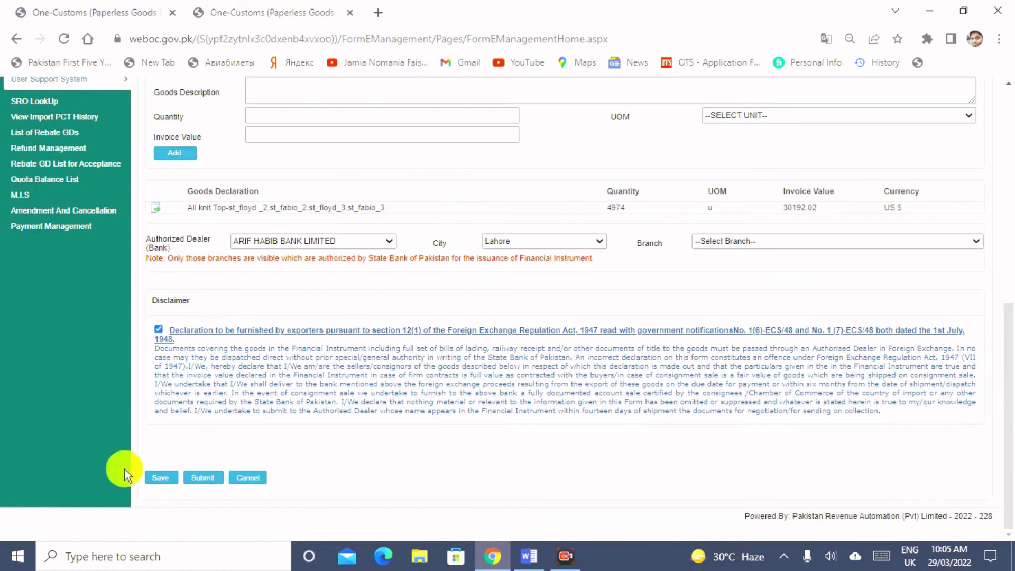
drag(1007, 341, 1010, 133)
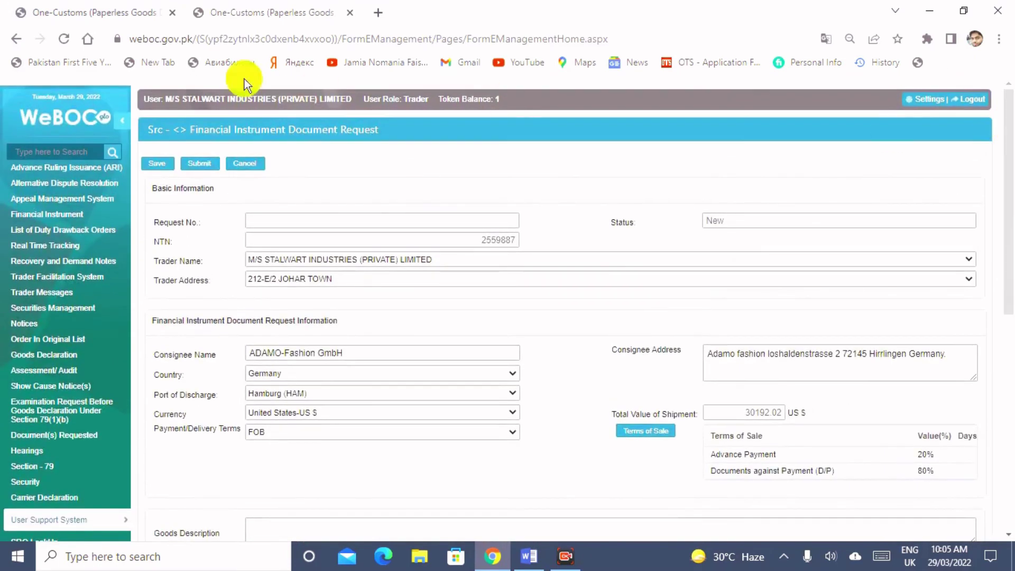
click(158, 166)
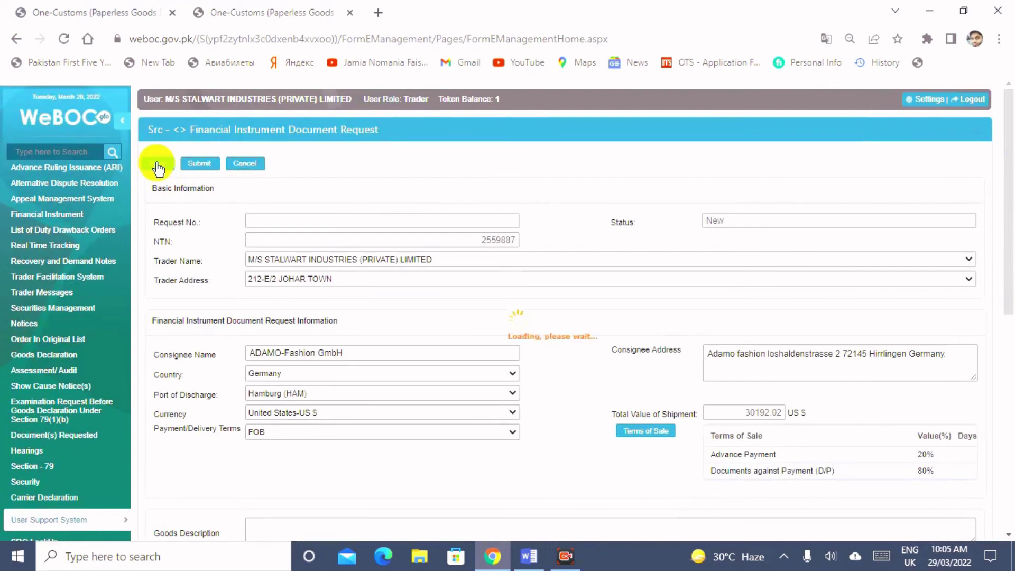
drag(1008, 257, 1010, 506)
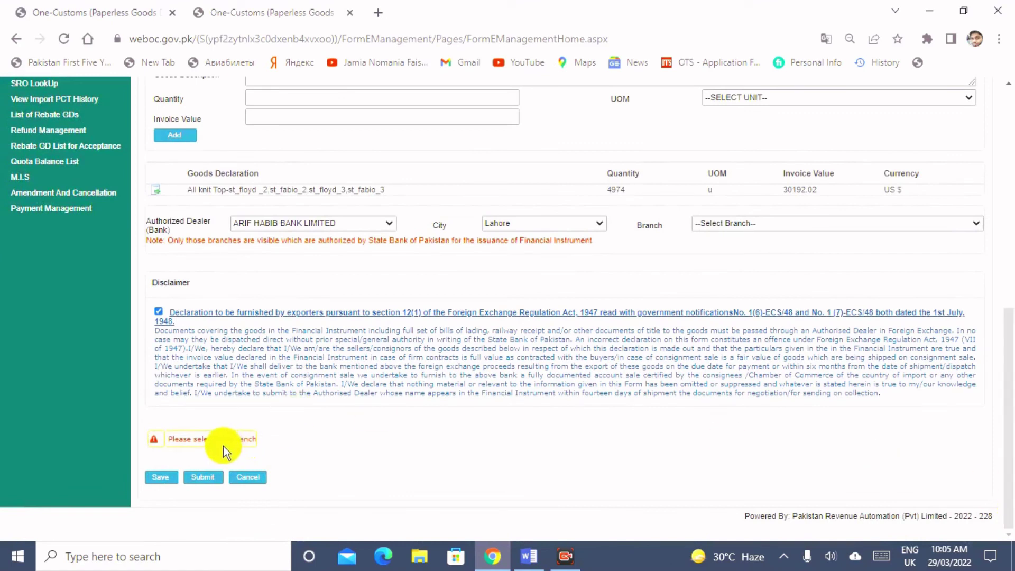
scroll(1002, 408, up, 1)
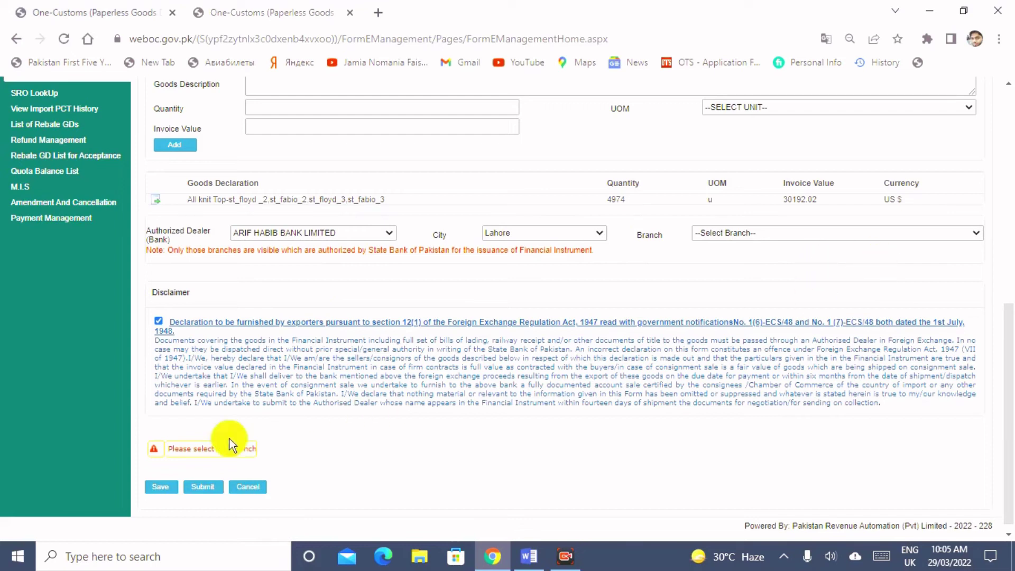
drag(1011, 328, 1010, 119)
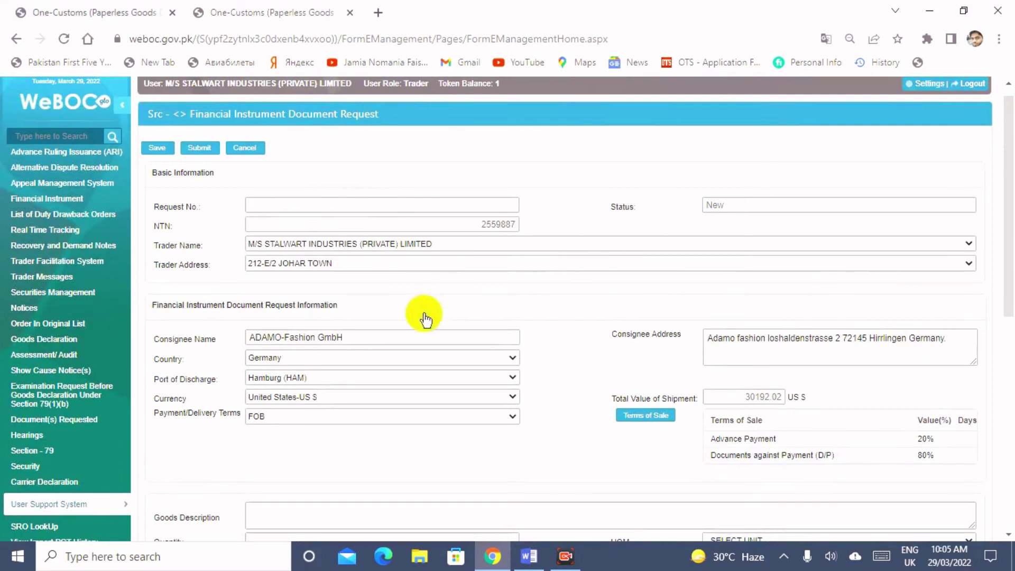
drag(1011, 292, 991, 220)
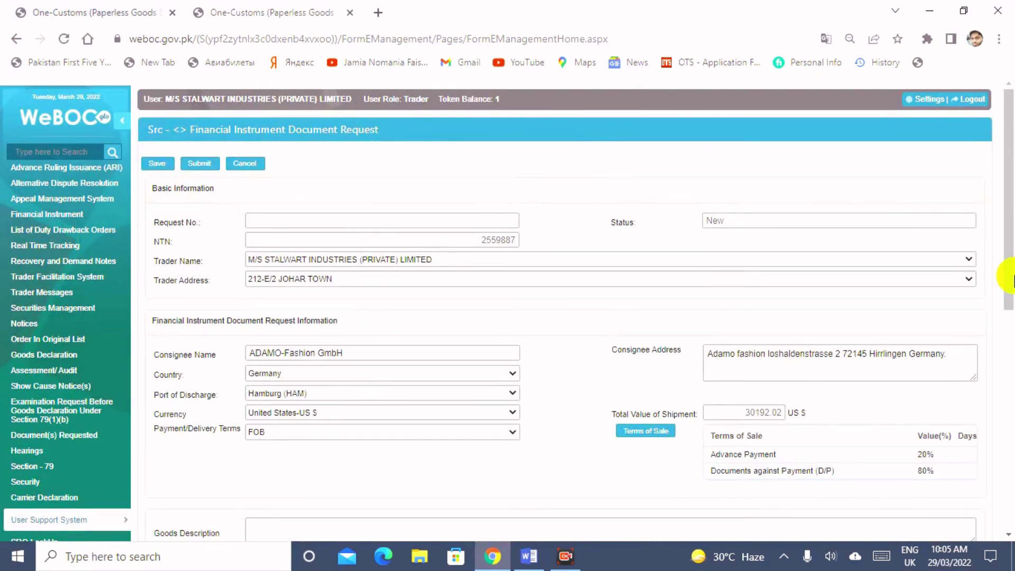
drag(1011, 276, 1011, 377)
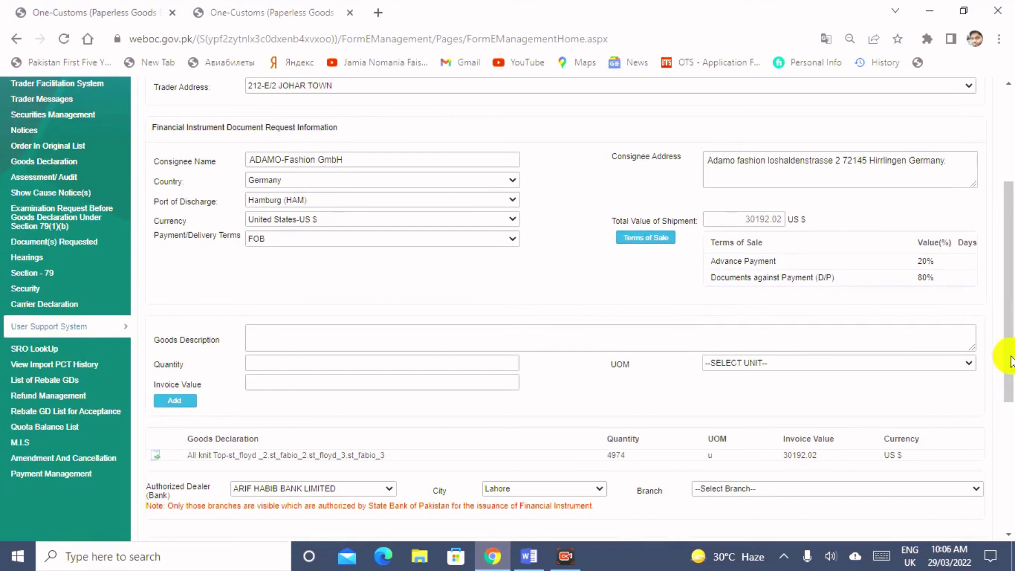
mouse_move(1011, 363)
mouse_down()
mouse_move(1004, 254)
mouse_move(1004, 365)
mouse_up()
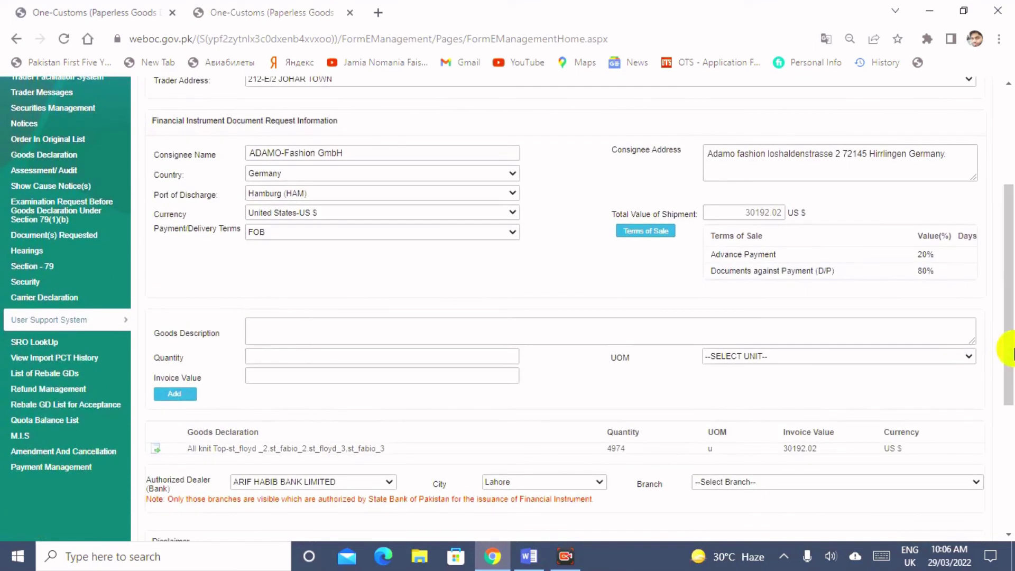
Open the existing export financial instrument requests from the User Support System and highlight the first entry's financial instrument number
click(54, 323)
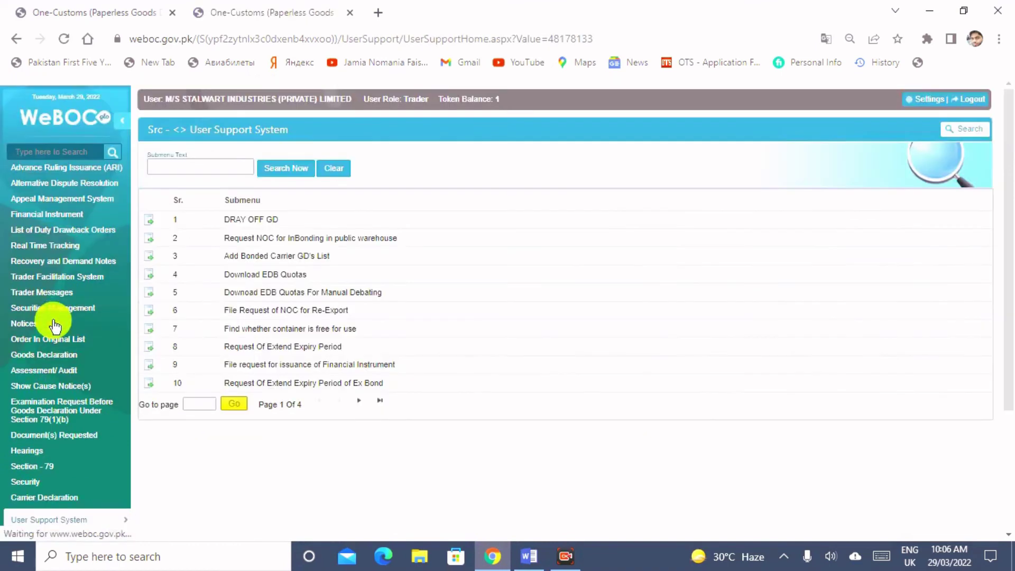
click(154, 364)
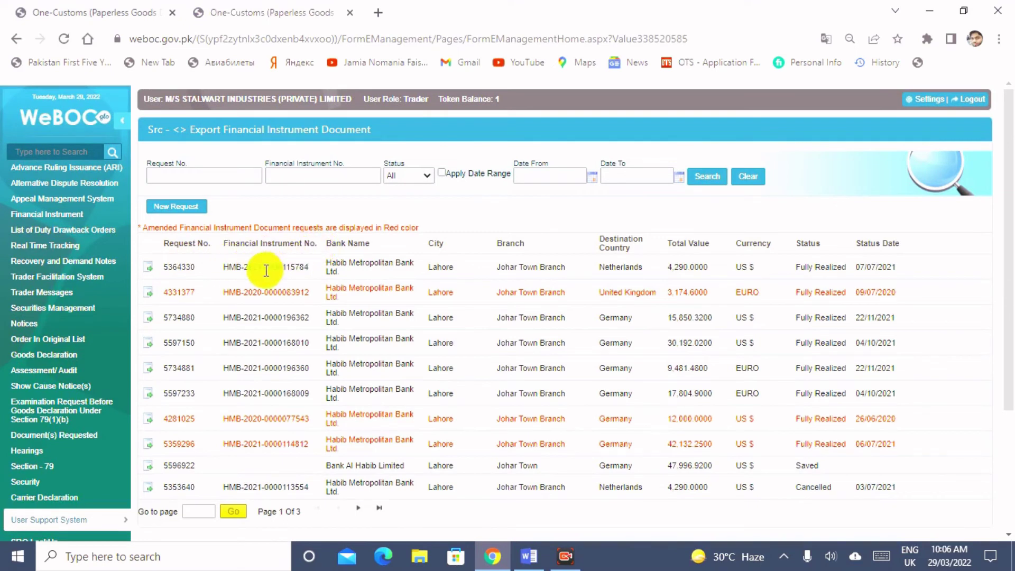
drag(309, 269, 217, 272)
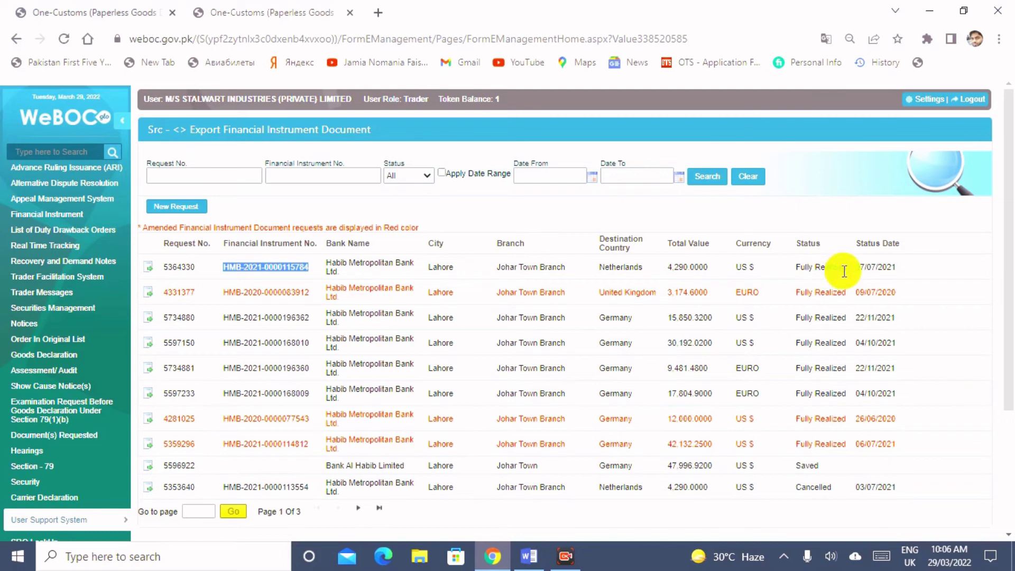
Examine the statuses of the listed export financial instrument requests, highlighting the status of the first and fourth entries
drag(849, 267, 786, 270)
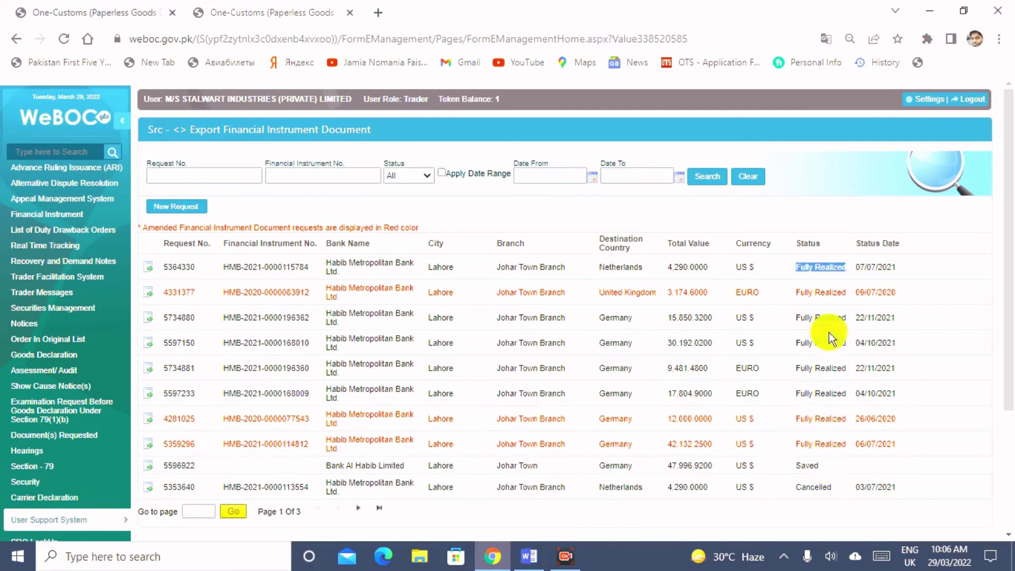
click(820, 464)
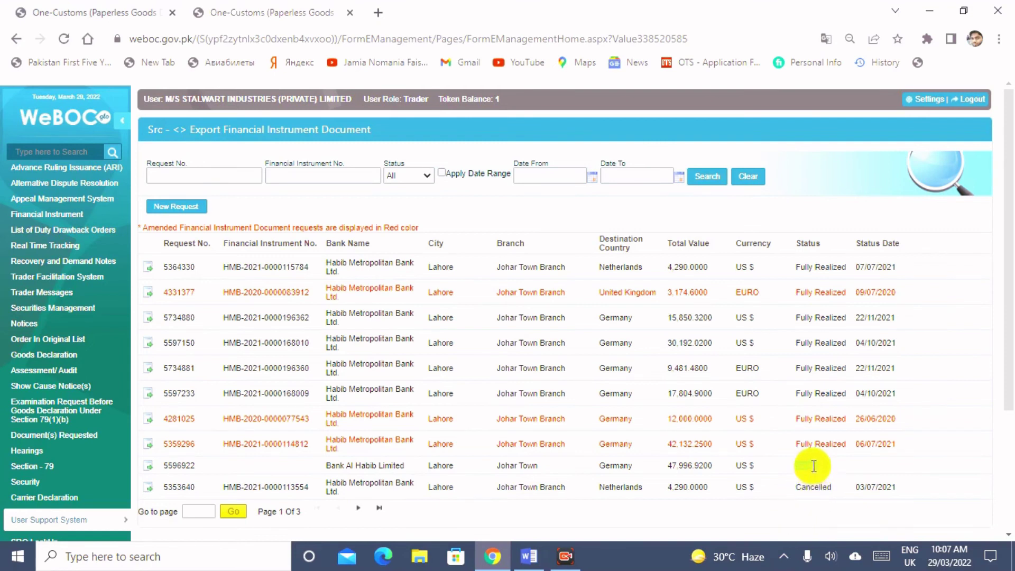
click(938, 292)
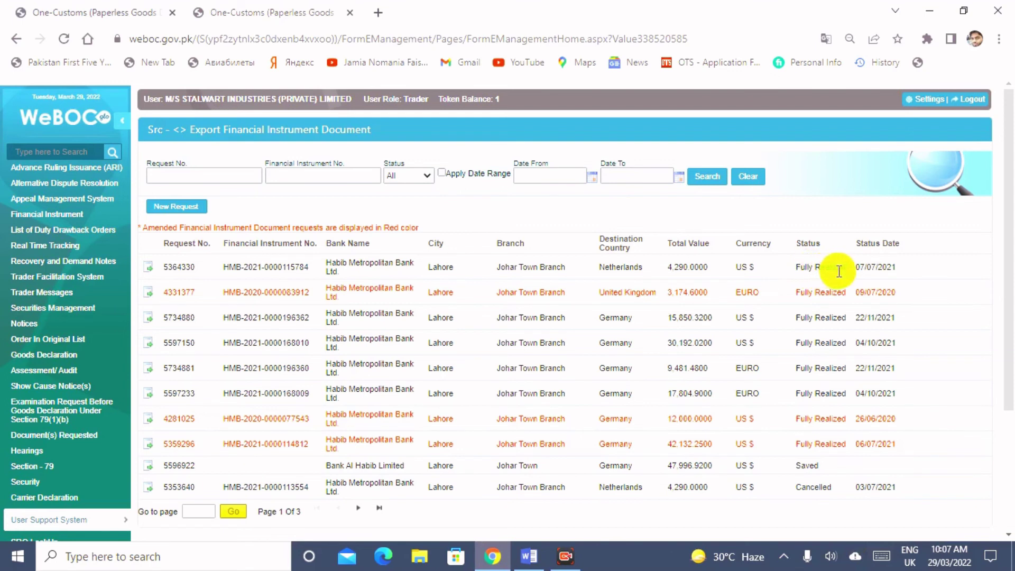
drag(846, 268, 811, 272)
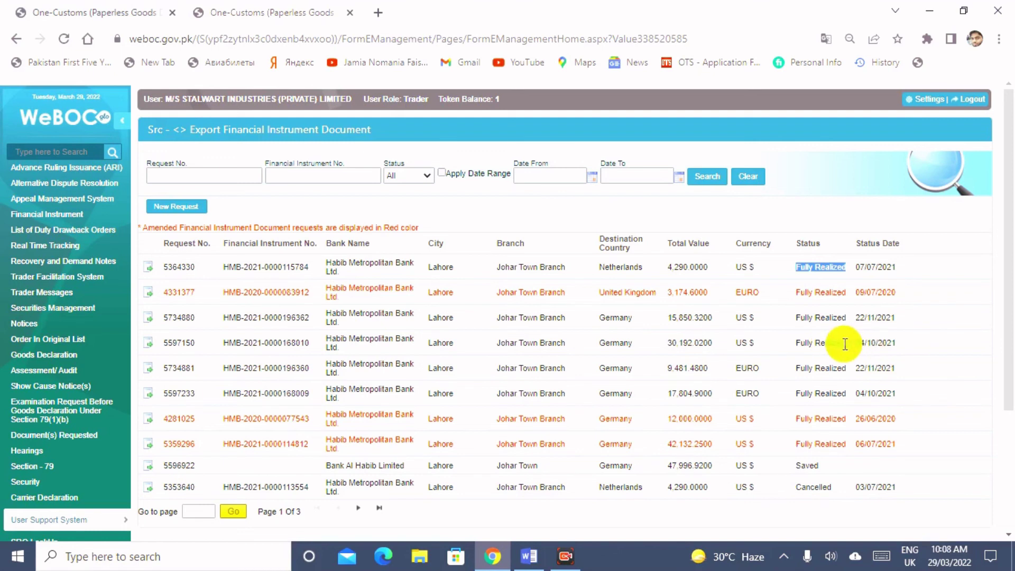
drag(845, 344, 788, 344)
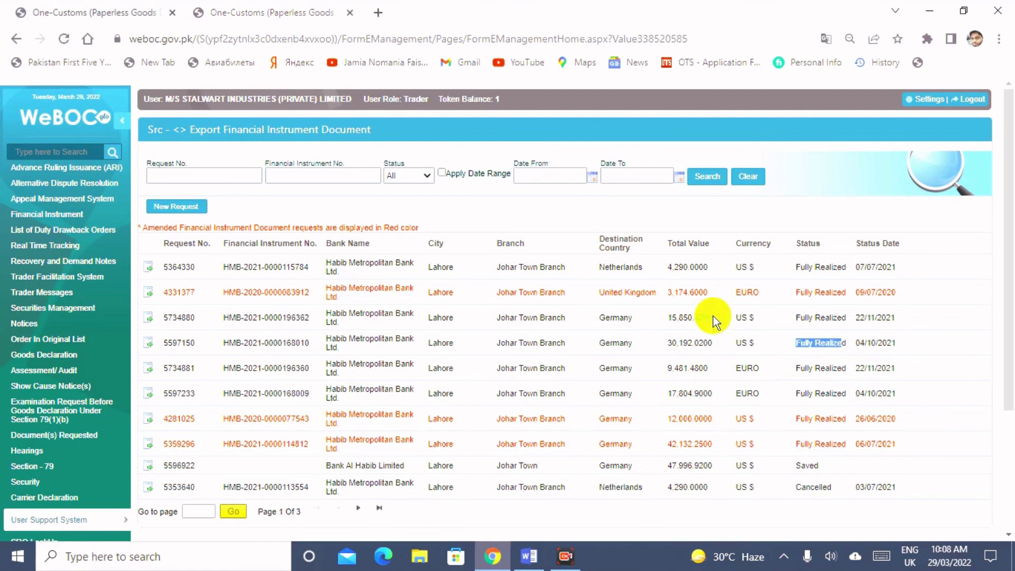
drag(805, 348, 850, 341)
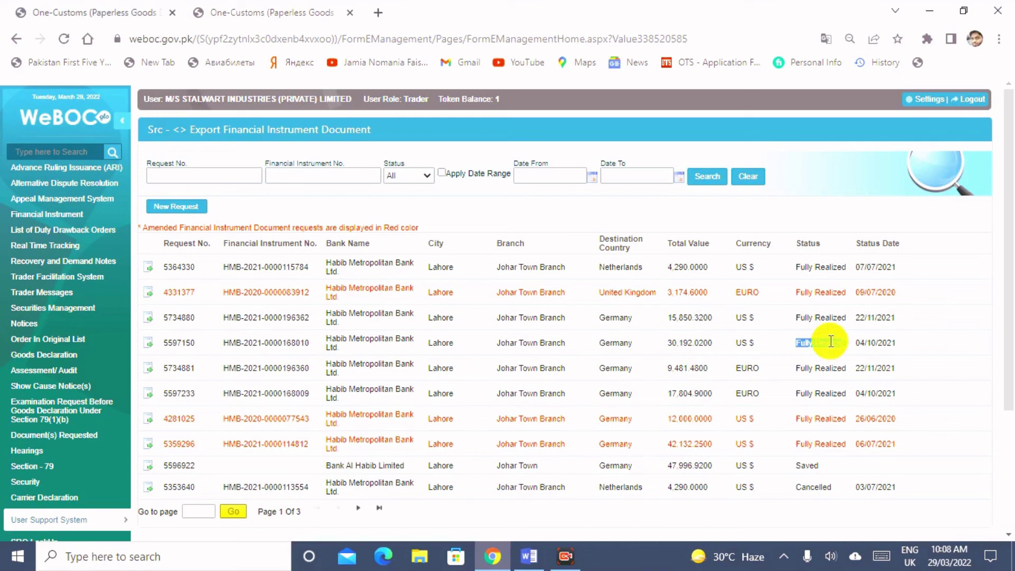
drag(830, 341, 863, 347)
click(850, 344)
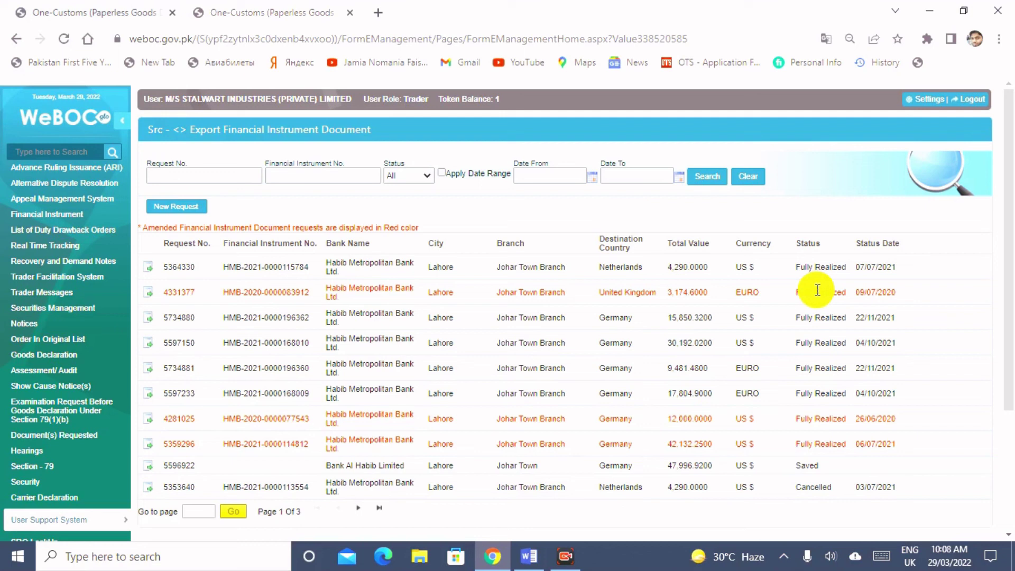
Look over the full list of export financial instrument requests and log out of the trader account
click(1003, 431)
drag(1004, 430, 1005, 209)
scroll(1004, 209, down, 3)
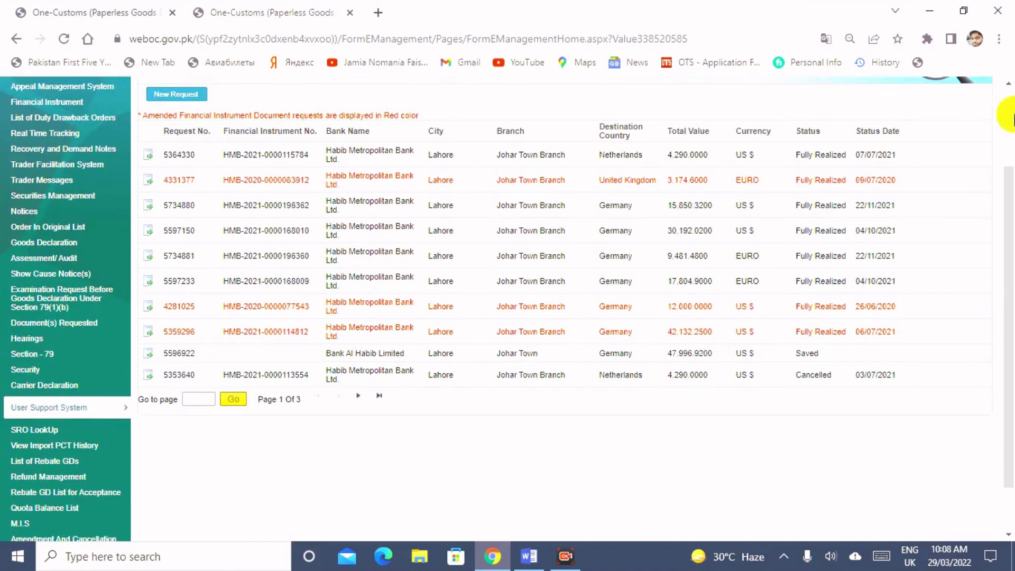
scroll(1012, 113, up, 3)
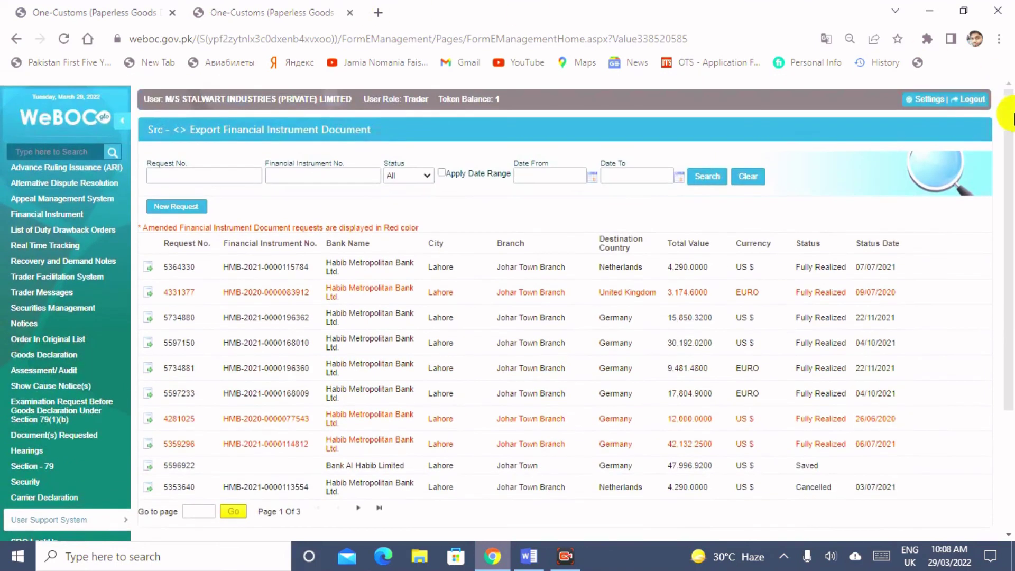
click(983, 105)
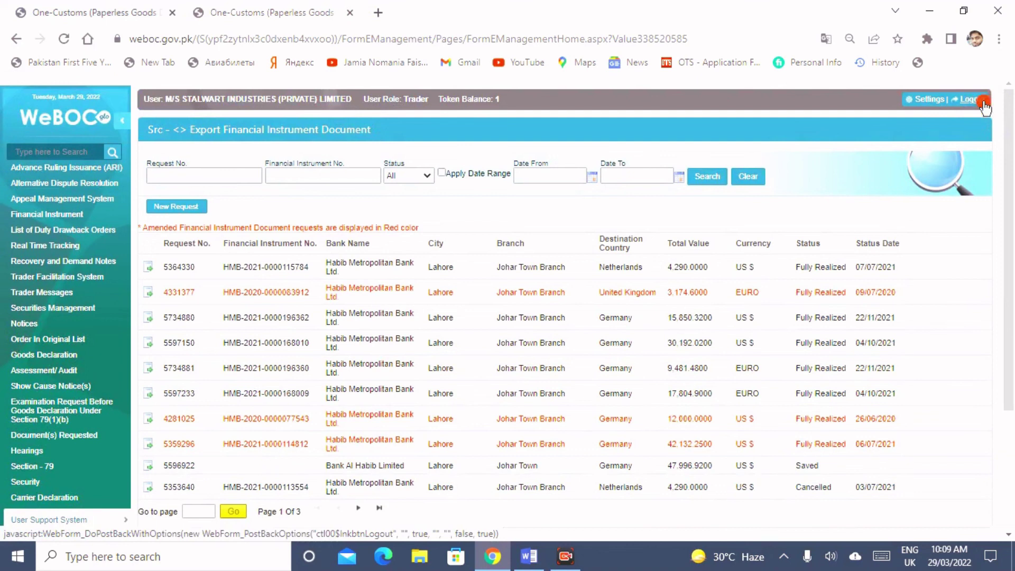